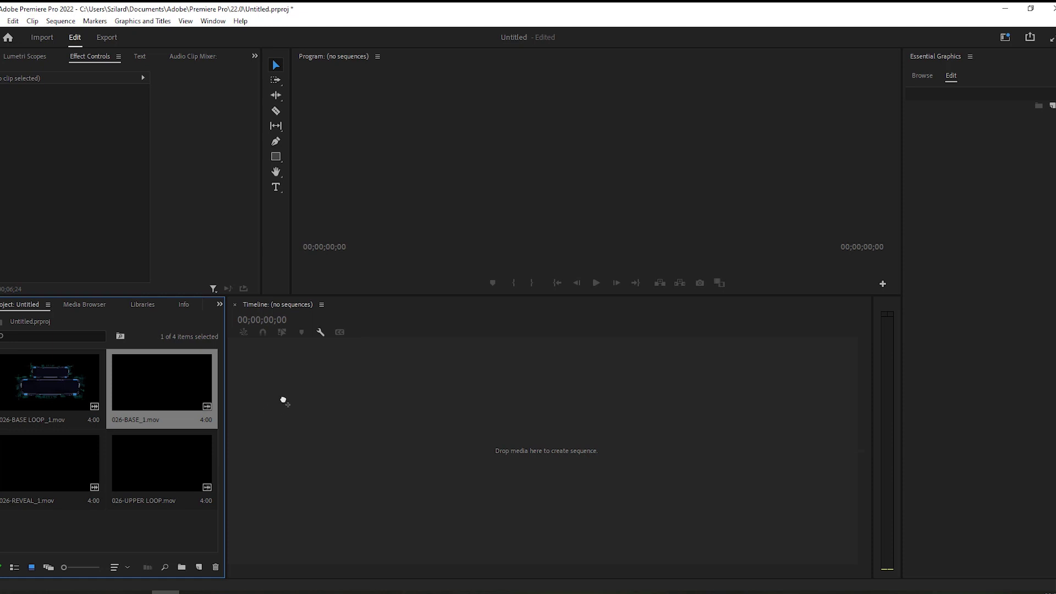
Create a sequence from 026-BASE_1.mov followed by 026-BASE LOOP_1.mov, with 026-REVEAL_1.mov followed by 026-UPPER LOOP.mov above them on V4.
drag(283, 424, 280, 422)
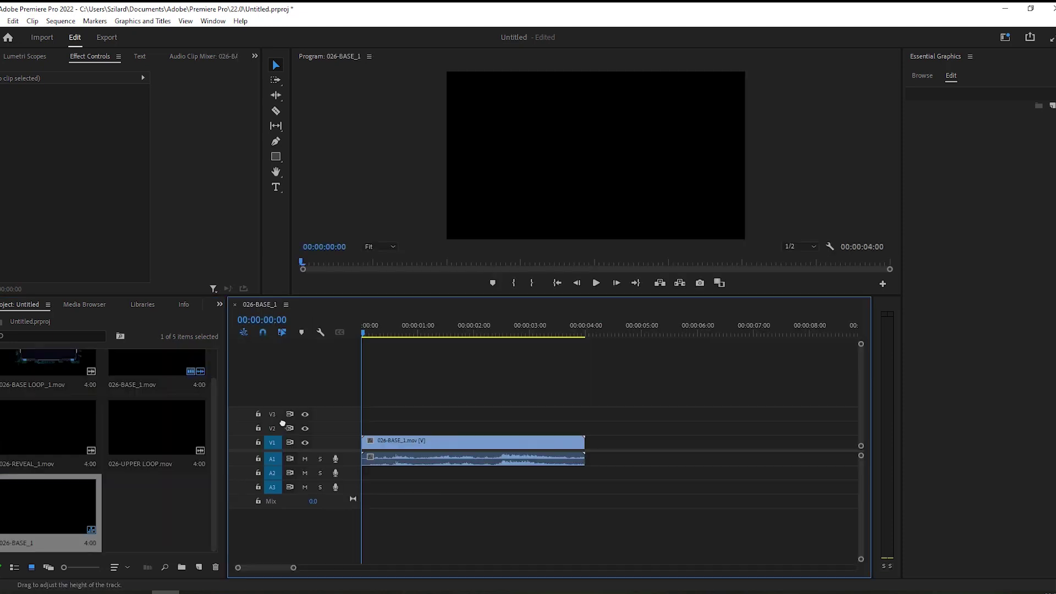
drag(19, 434, 368, 407)
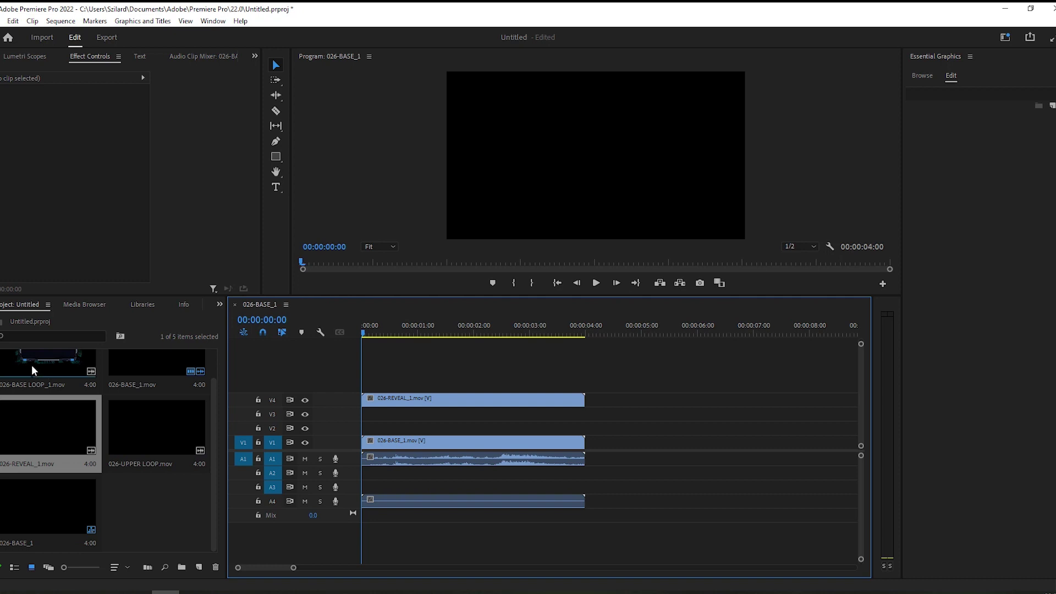
drag(30, 369, 589, 443)
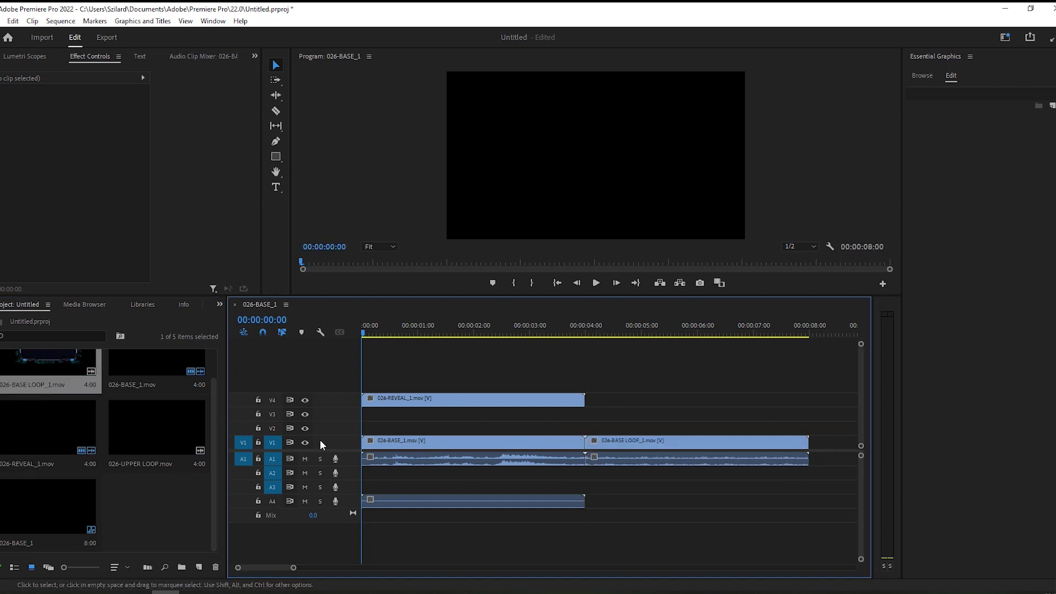
drag(126, 437, 591, 406)
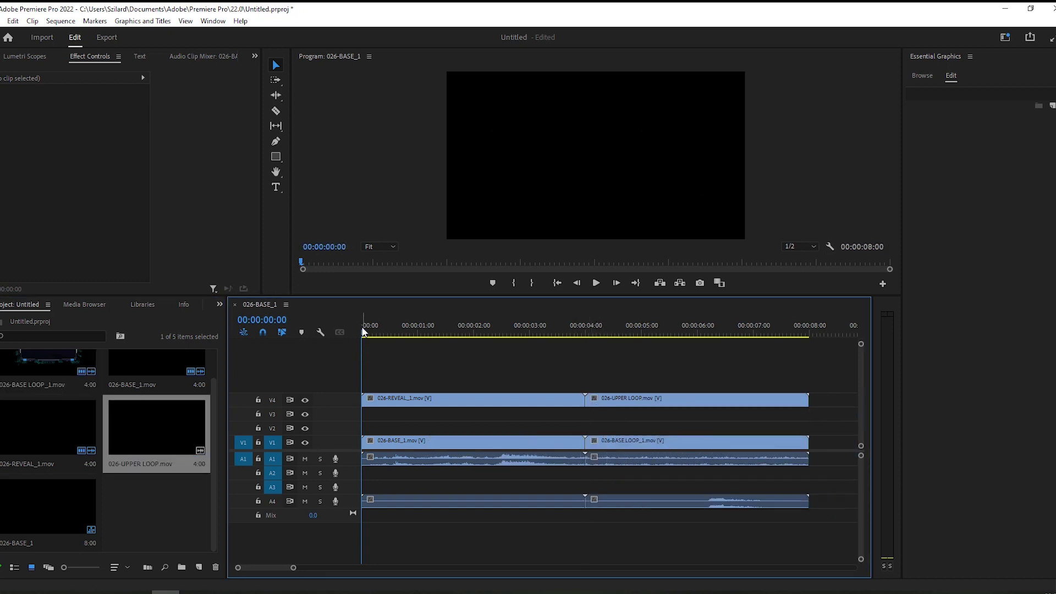
Add a text layer, move its clip to V3 at the sequence start, and place the text inside the lower box.
drag(368, 332, 480, 360)
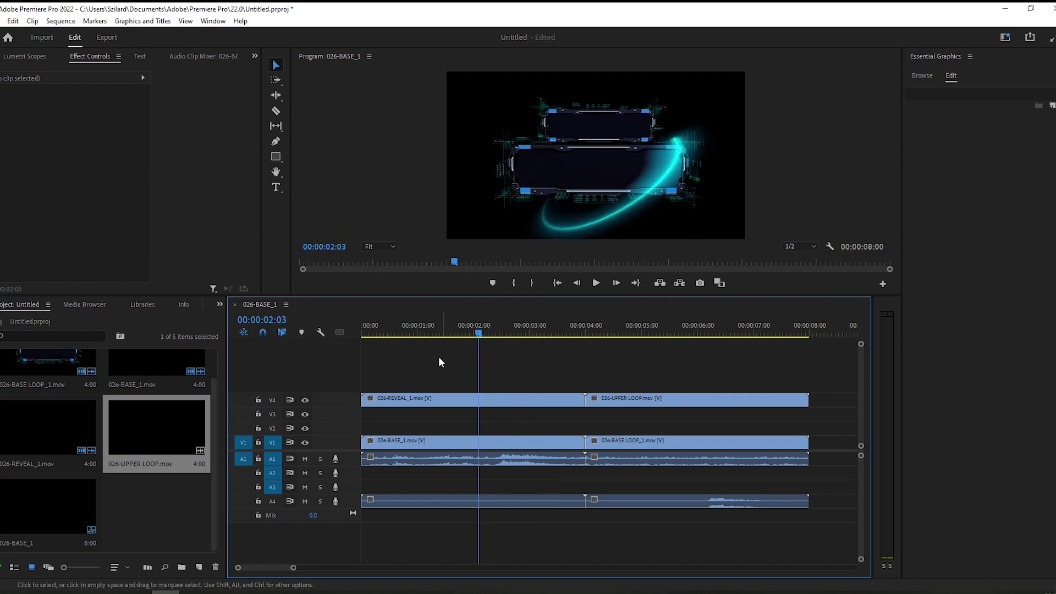
click(146, 22)
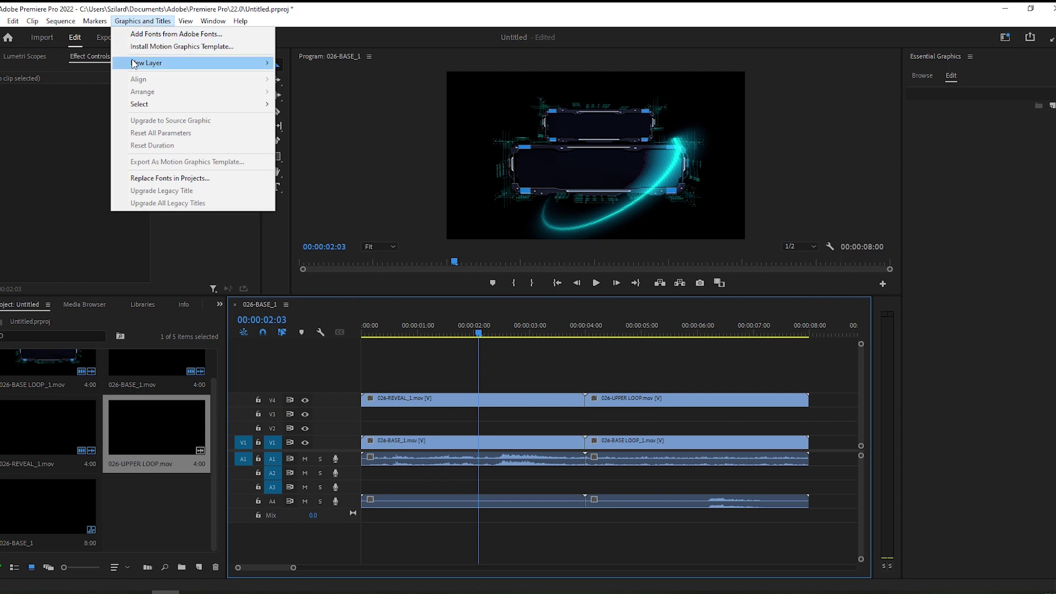
mouse_move(135, 64)
click(337, 64)
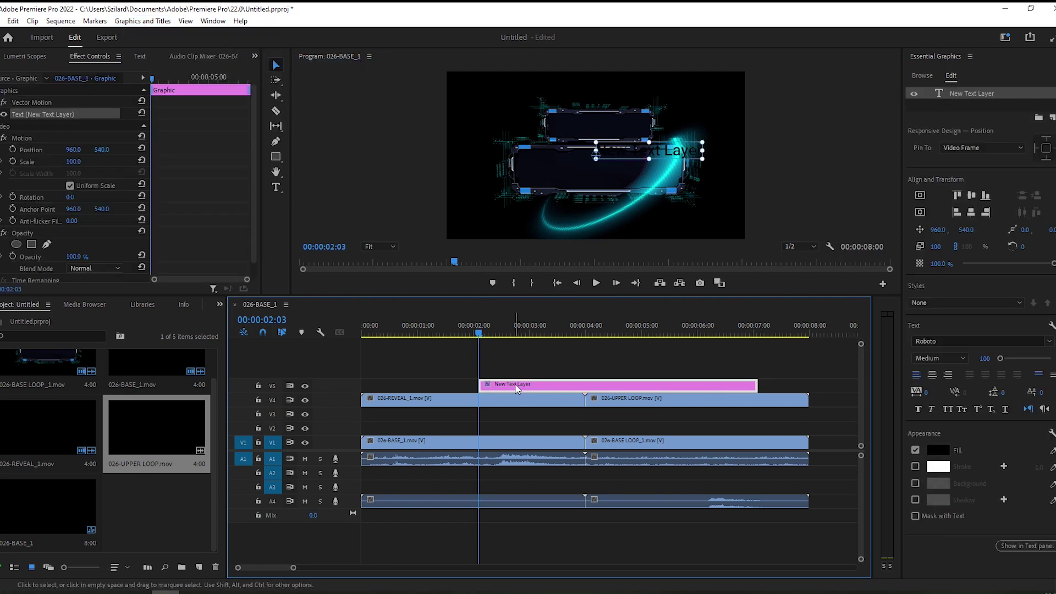
drag(516, 387, 404, 417)
Set the new text layer's fill colour to white (FFFFFF).
click(940, 449)
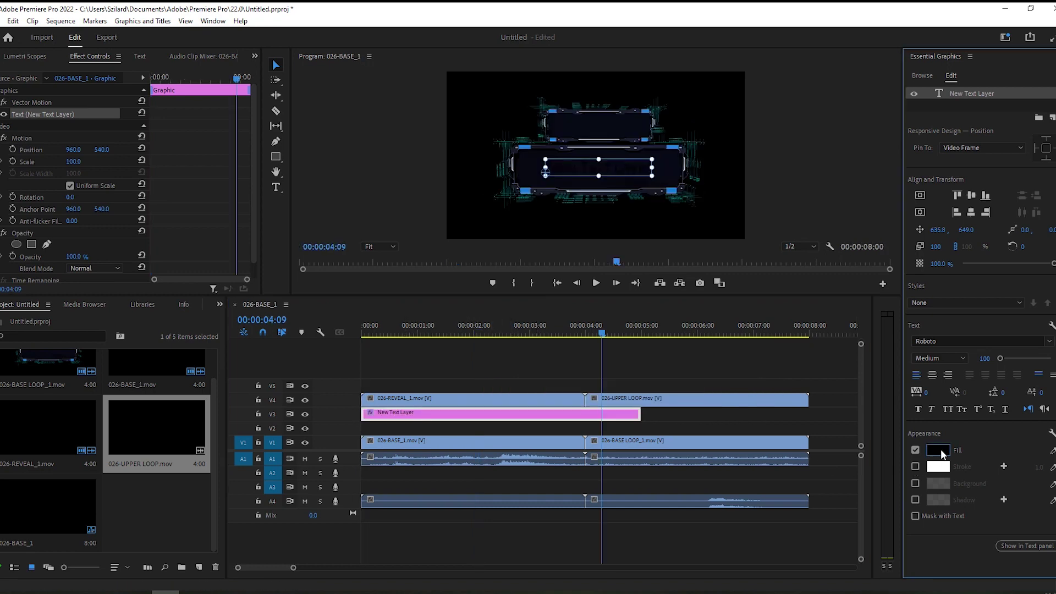
drag(745, 288, 724, 388)
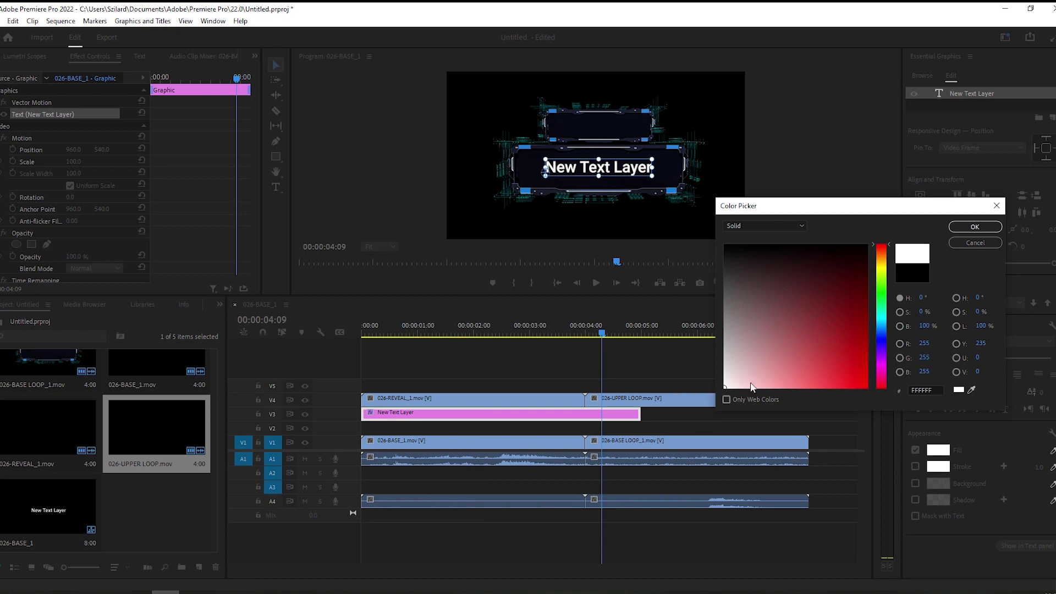
click(965, 227)
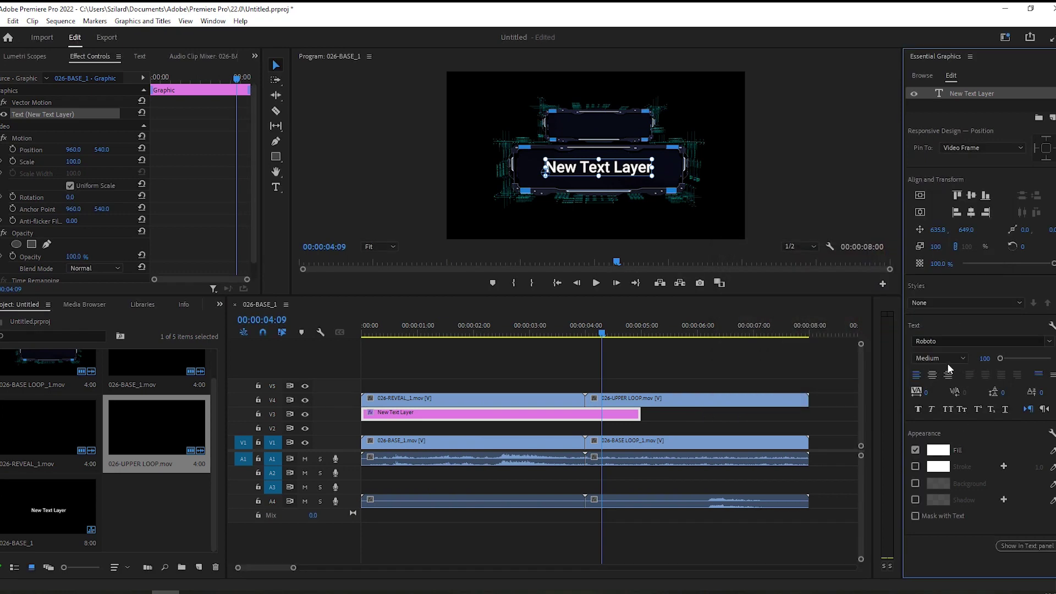
Enlarge the text in the lower box, apply All Caps and change its wording to "your busines".
drag(998, 359, 1001, 359)
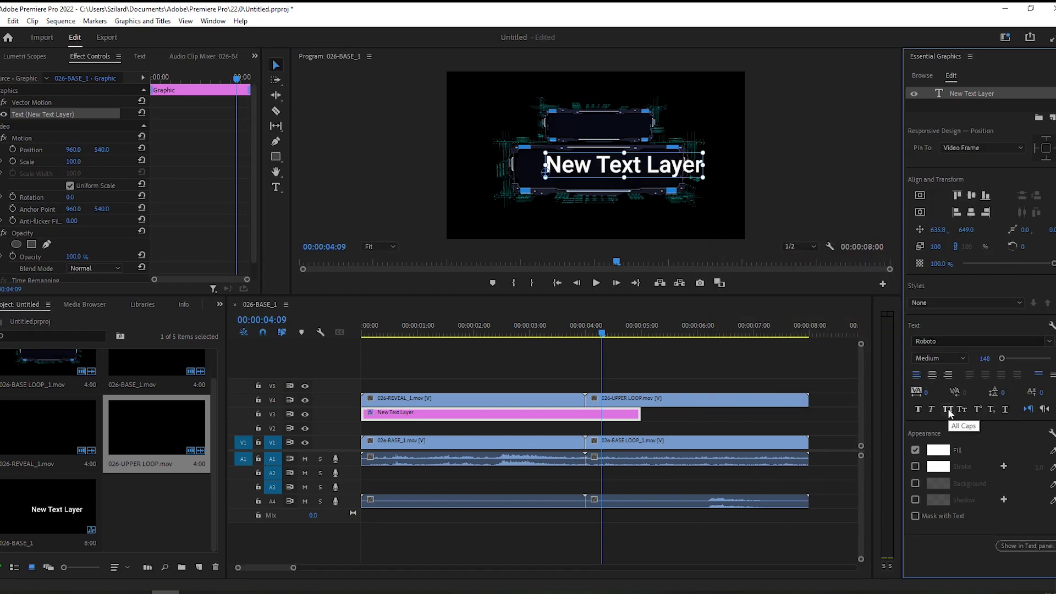
click(946, 409)
double_click(576, 176)
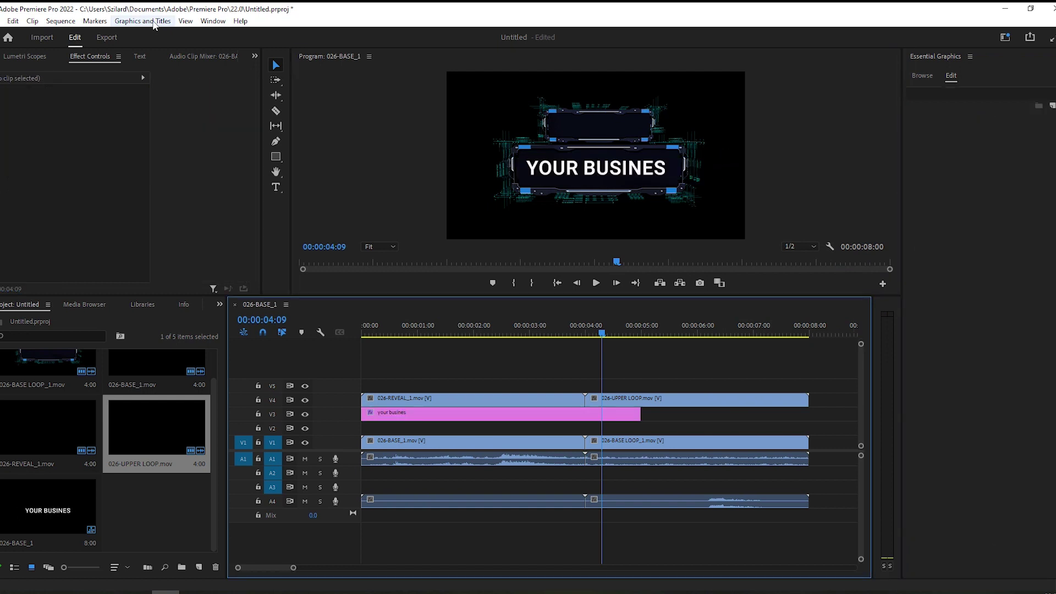
Add a second text layer and place it over the upper box.
click(153, 22)
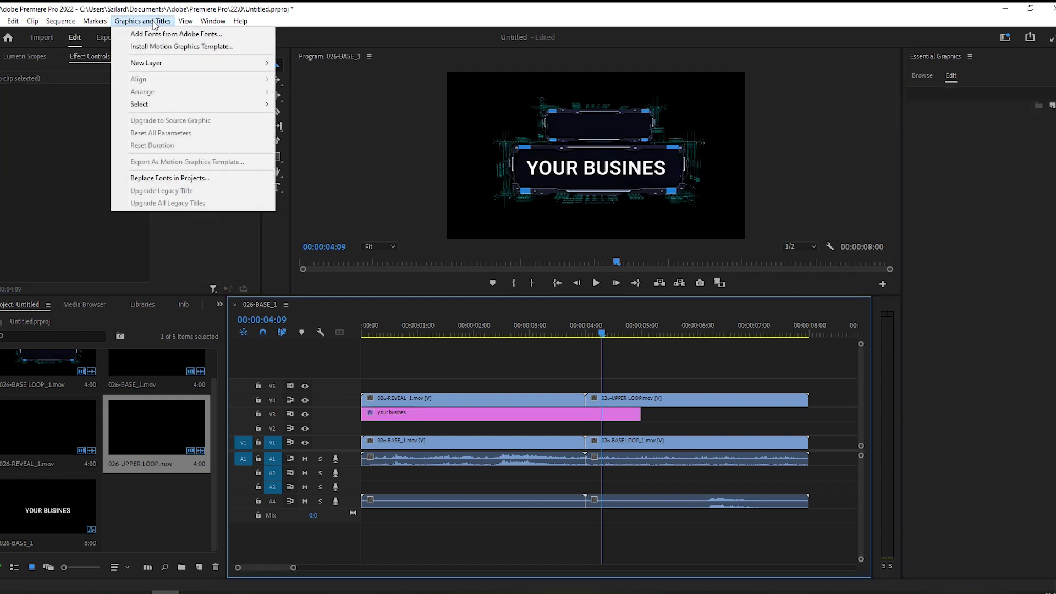
mouse_move(146, 62)
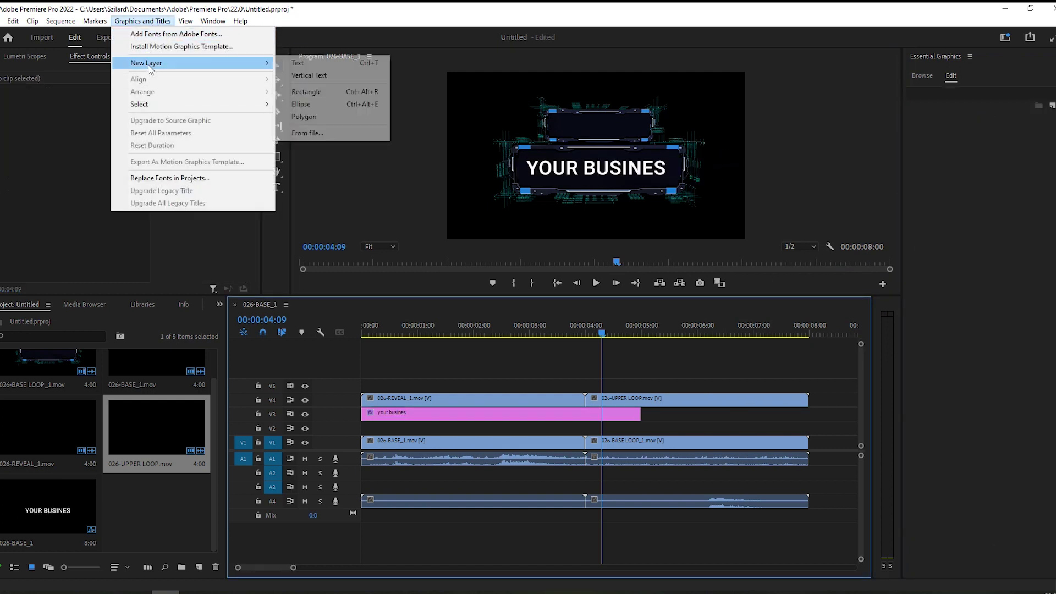
click(305, 63)
drag(649, 146, 576, 127)
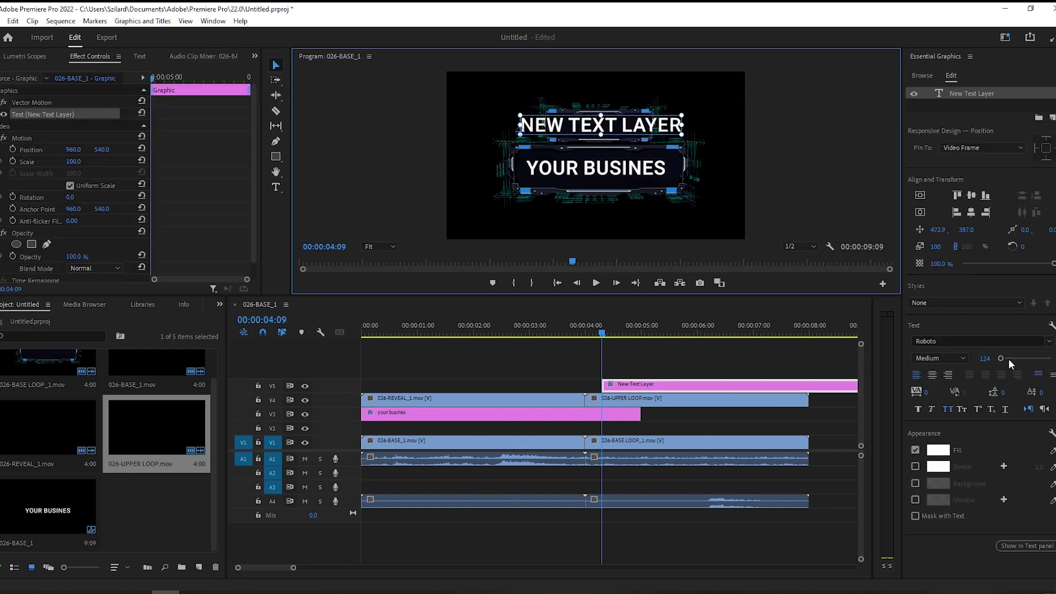
Change the second text layer's wording to "introducing" and reduce its font size to 76 to fit the upper box.
drag(985, 361, 972, 360)
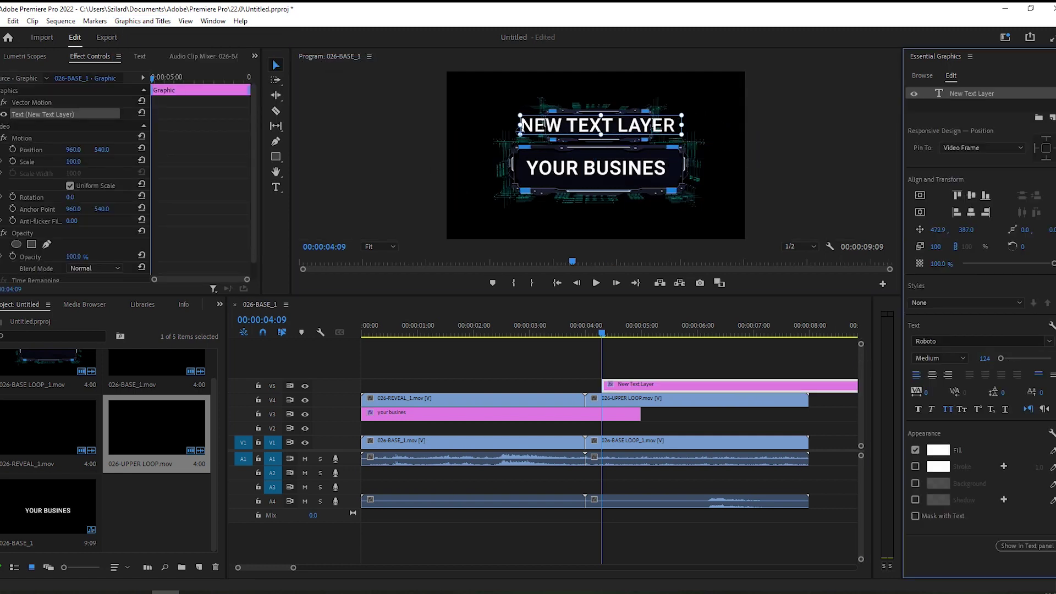
triple_click(612, 127)
text(introducing)
key(Escape)
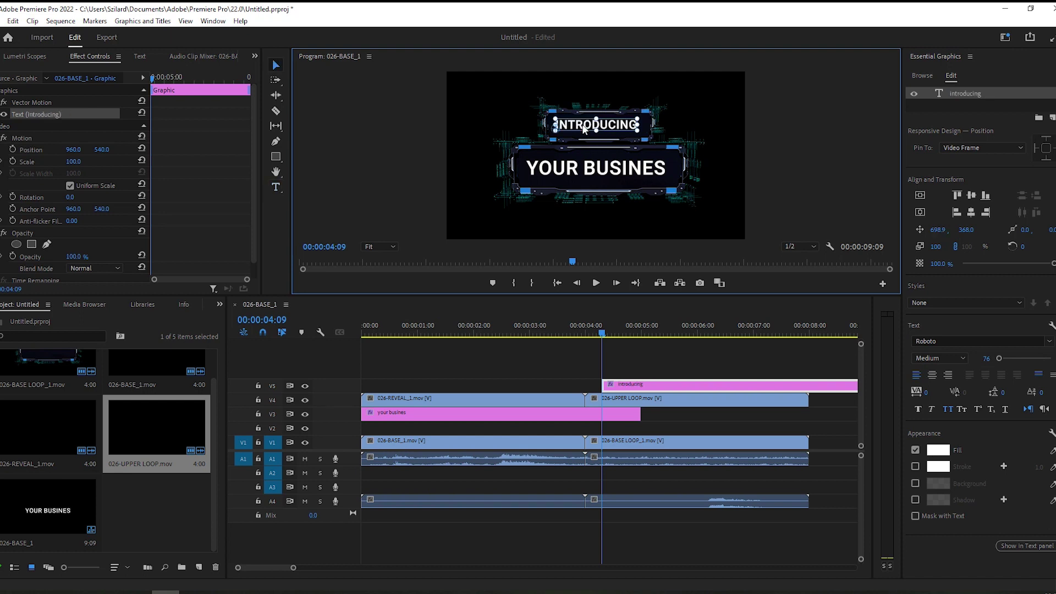
Set the "introducing" text's fill to the blue 1F7EDB sampled from the box's accent colour in the frame.
click(937, 450)
click(971, 389)
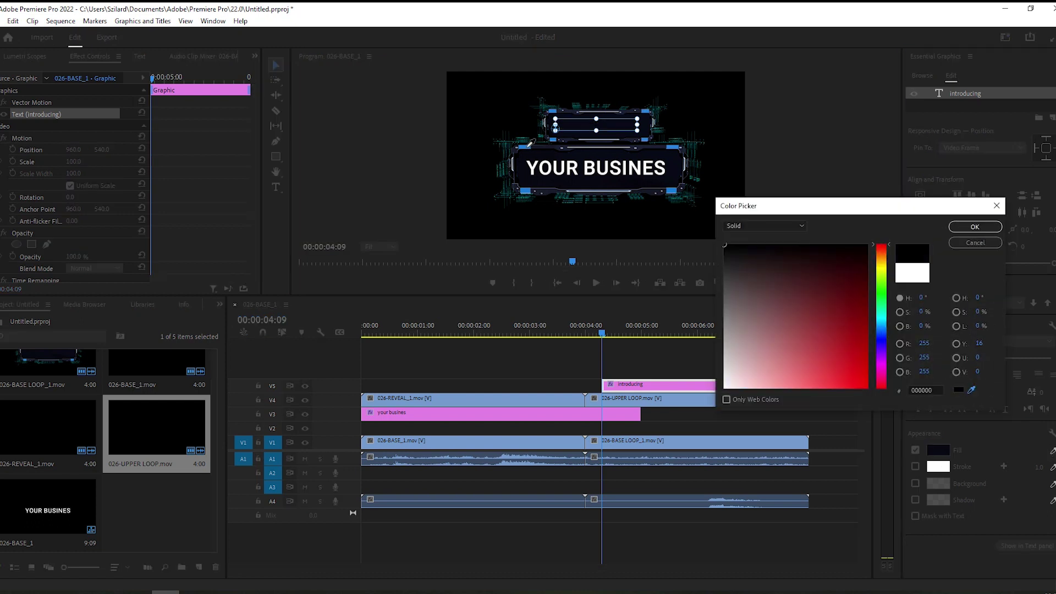
click(526, 145)
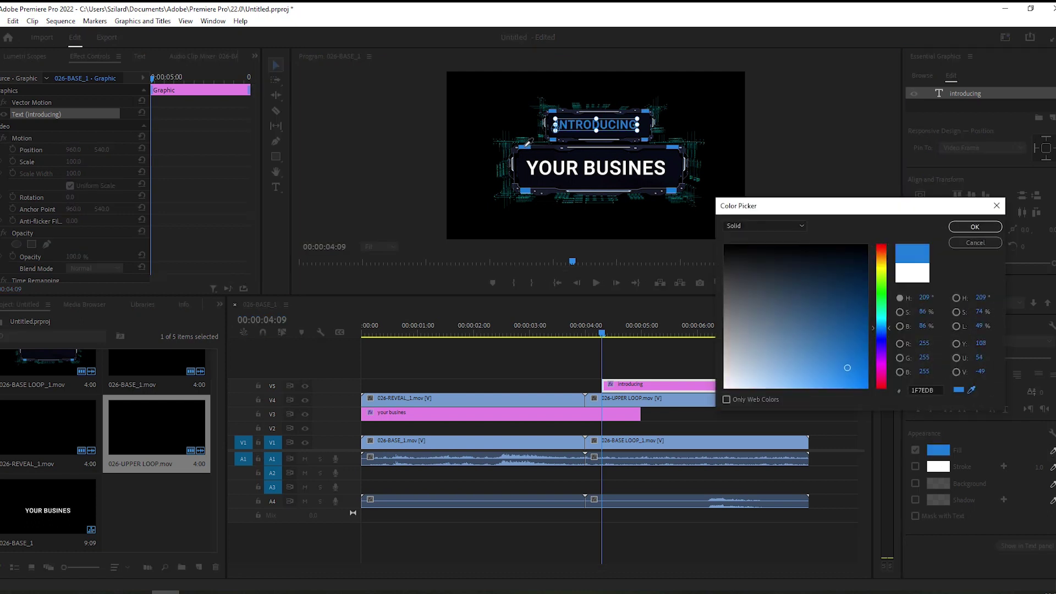
click(966, 225)
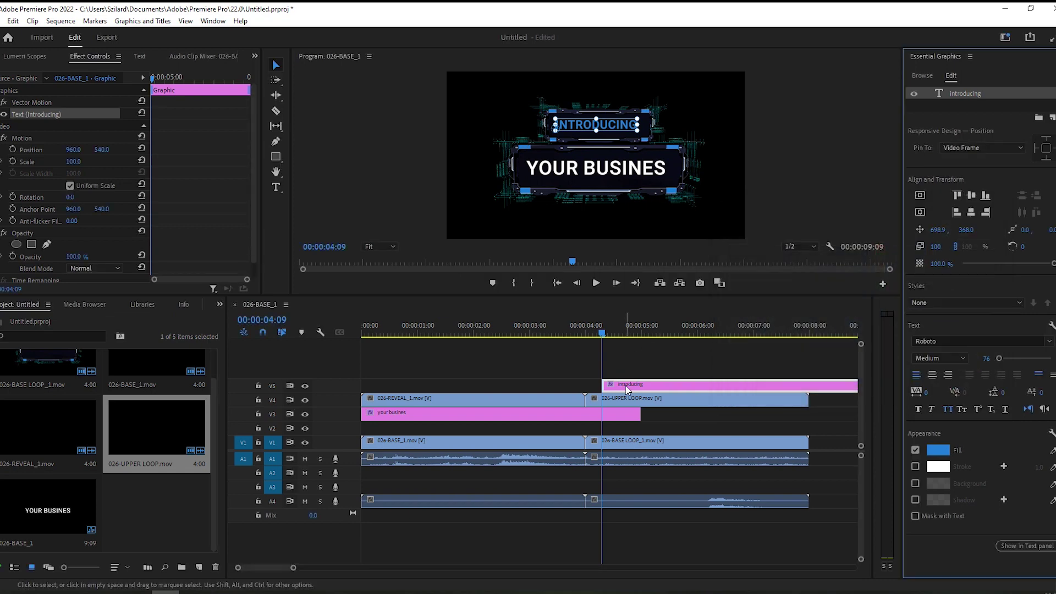
Move the "introducing" clip to V2 at the sequence start, beneath the "your busines" clip.
drag(623, 389, 386, 427)
click(442, 333)
click(377, 330)
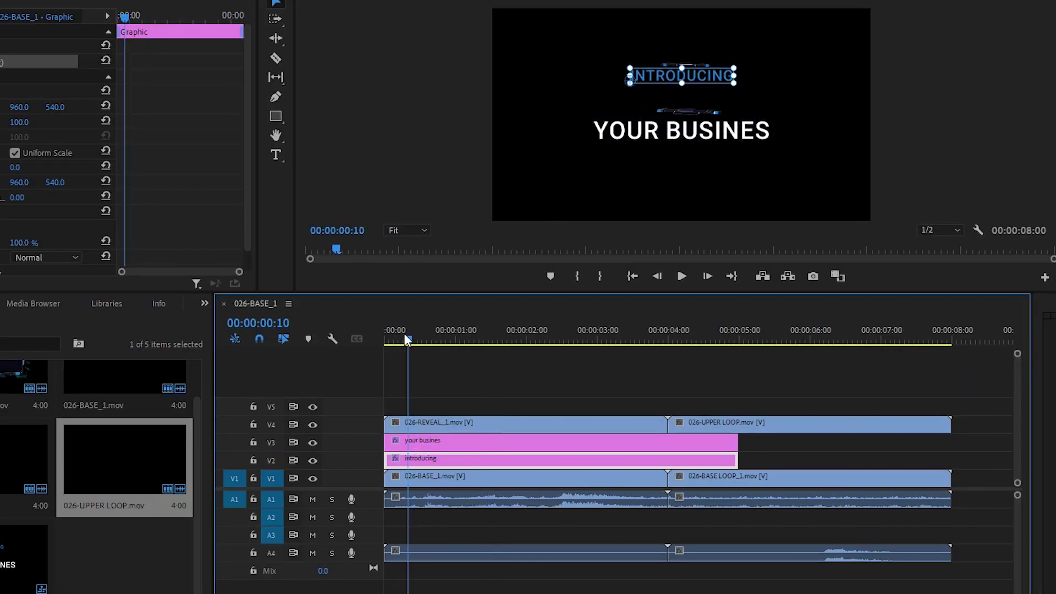
Trim both text clips to start at 00:00:02:15 and extend their ends to the end of the loop clips at 00:00:08:00.
drag(405, 331, 559, 329)
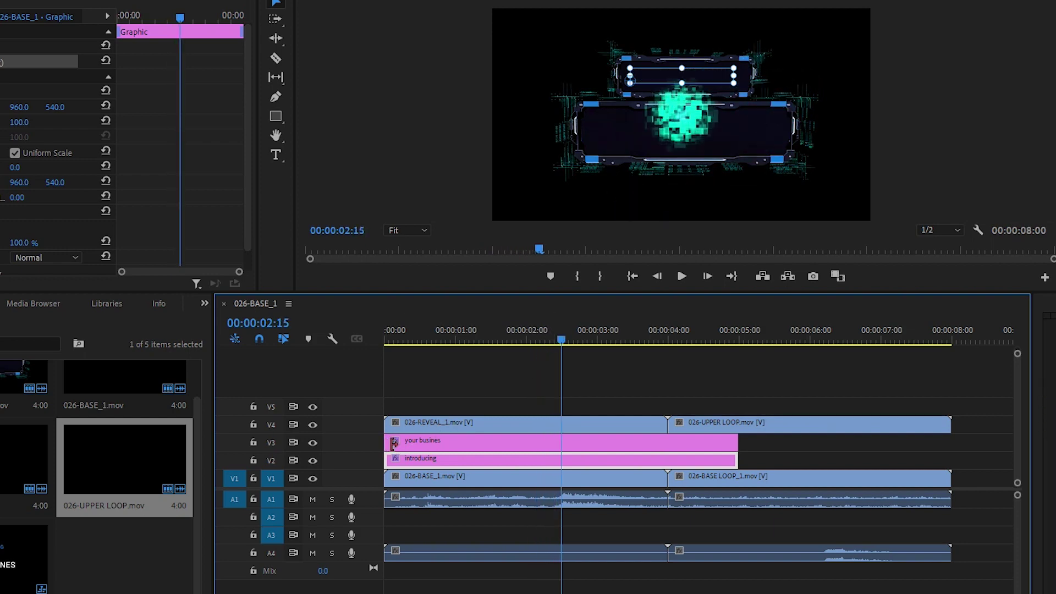
click(440, 448)
shift+click(437, 459)
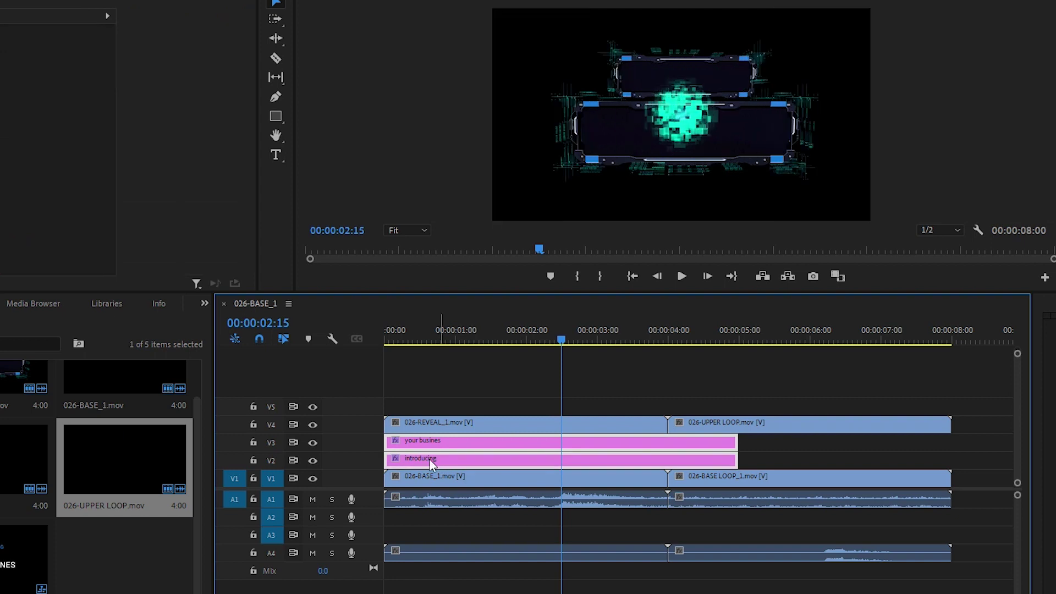
drag(390, 442, 556, 443)
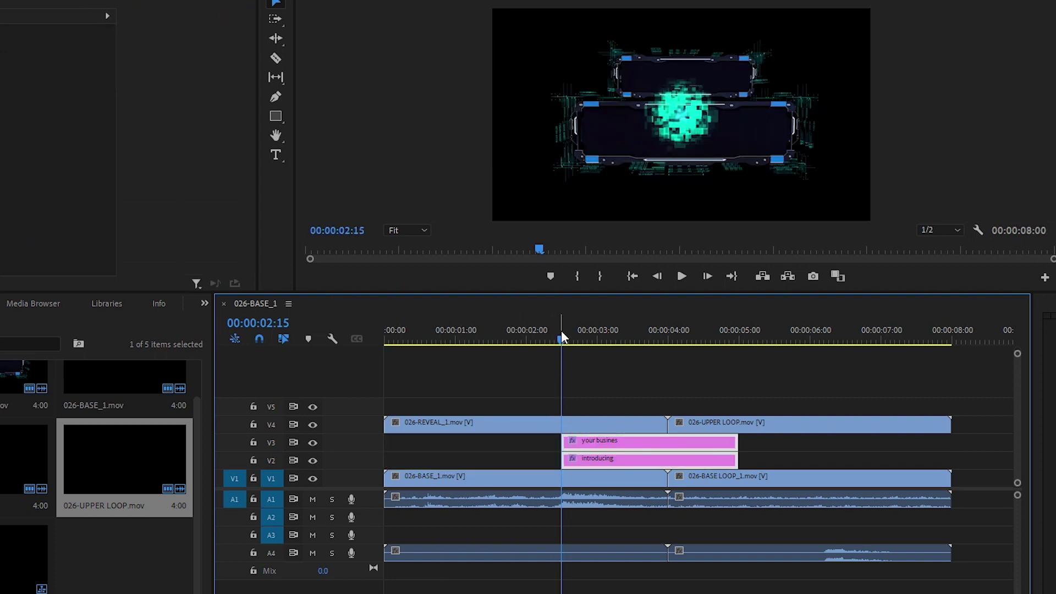
drag(560, 341, 722, 341)
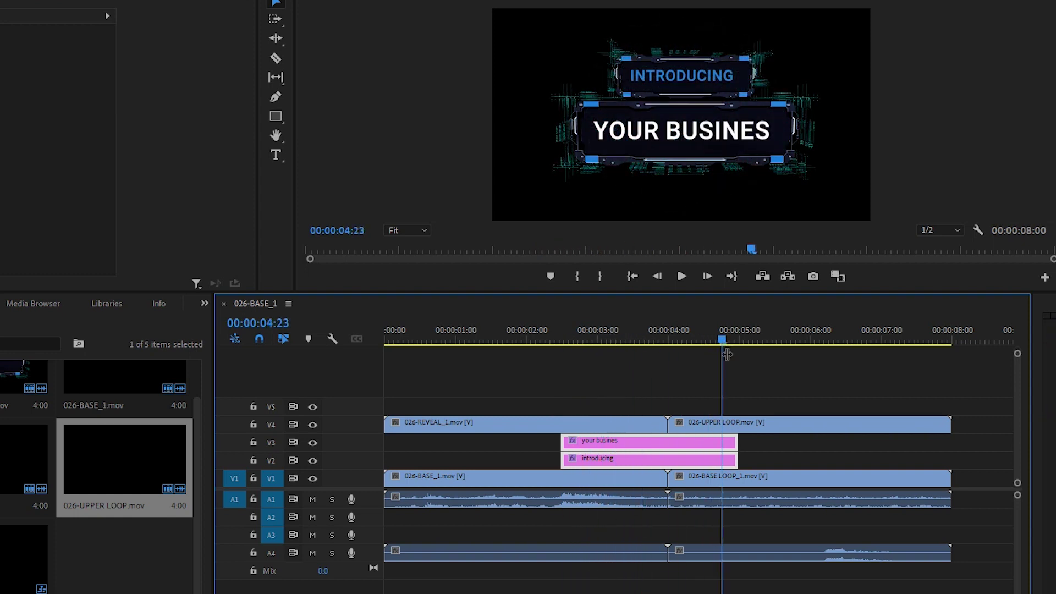
drag(734, 440, 948, 440)
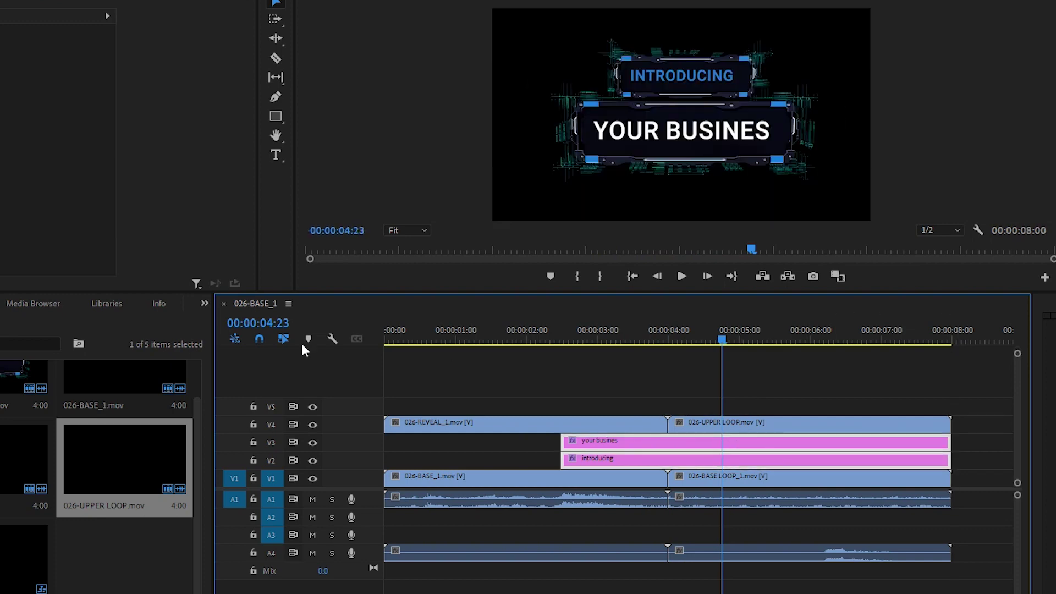
Play the sequence from the beginning to check the title animation.
drag(393, 330, 322, 338)
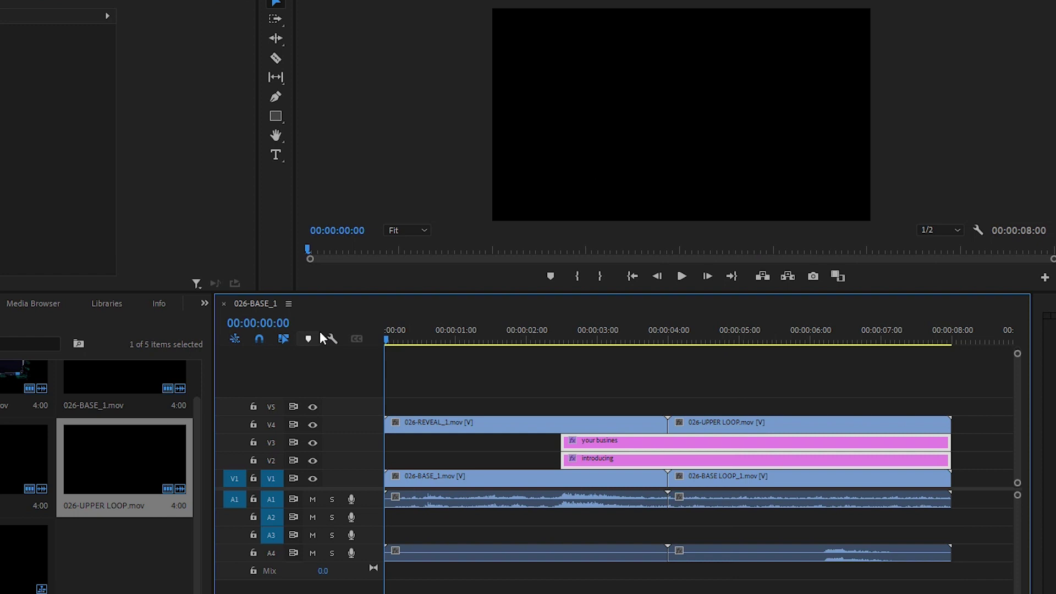
key(space)
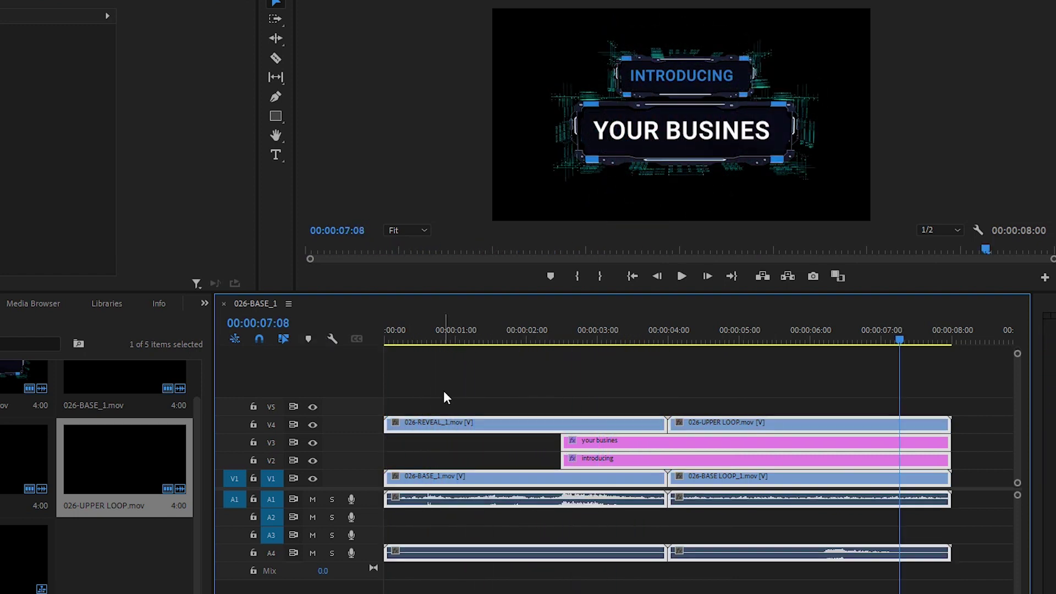
Select all the clips and move the video clips up two tracks, leaving V1 and V2 empty.
click(444, 397)
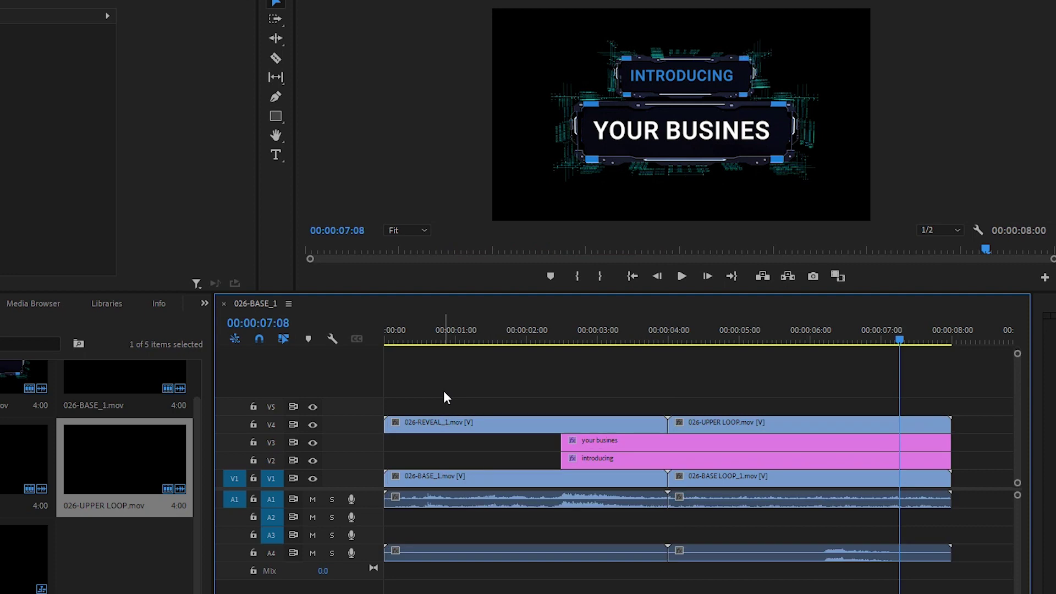
key(ctrl+a)
drag(417, 372, 871, 591)
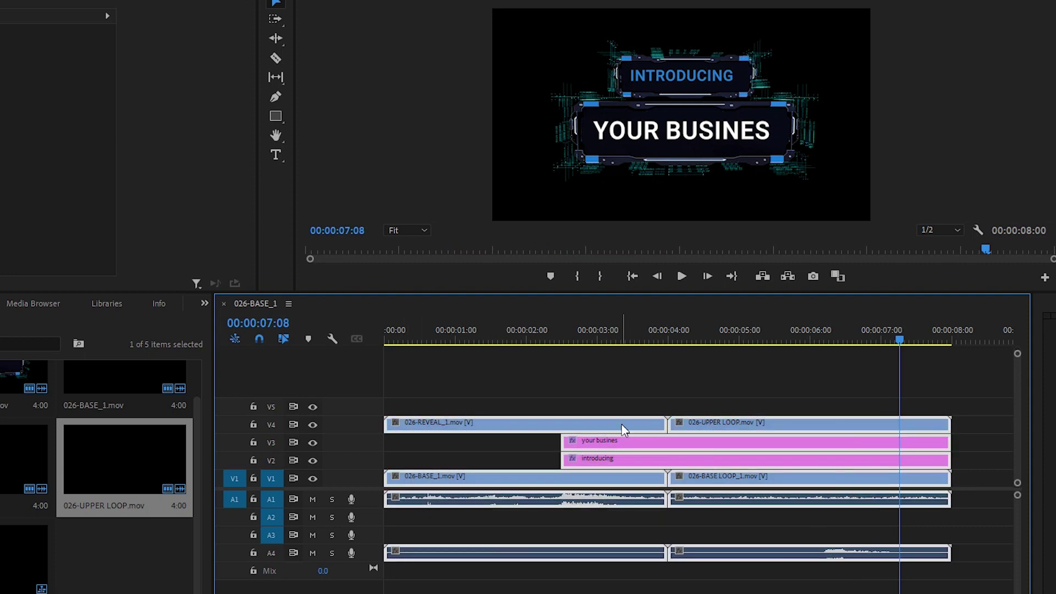
drag(623, 429, 626, 394)
click(614, 472)
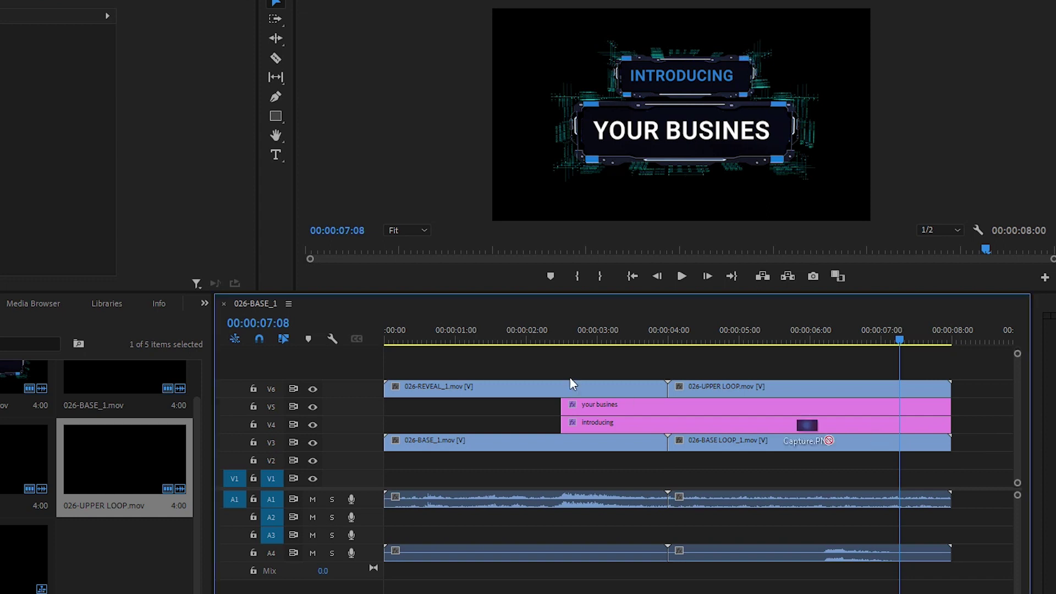
Place the Capture.PNG image on V1 as a background, starting shortly after the text clips begin, and play the sequence.
drag(808, 440, 576, 480)
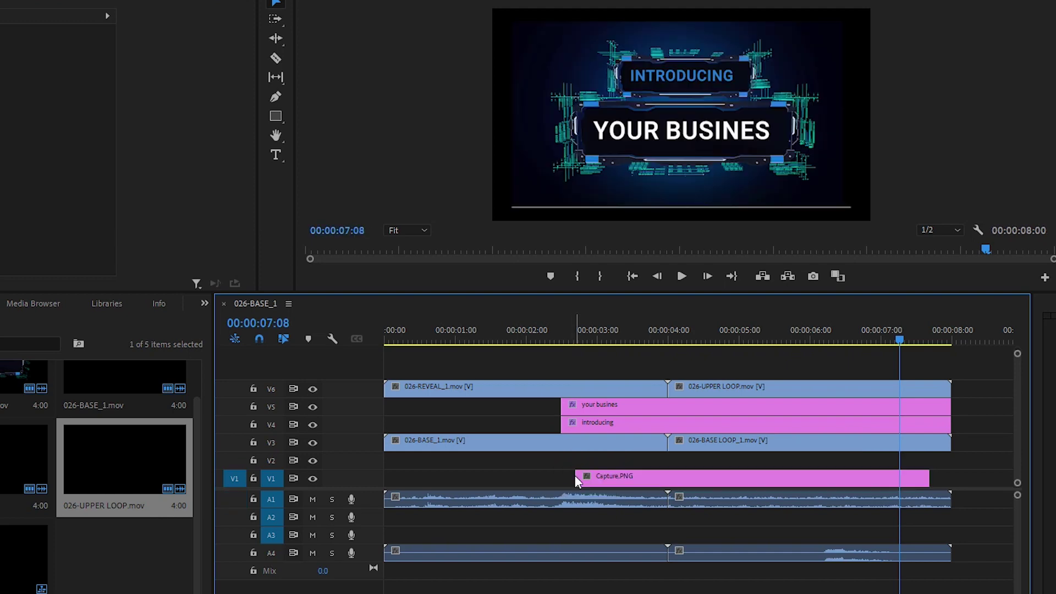
key(space)
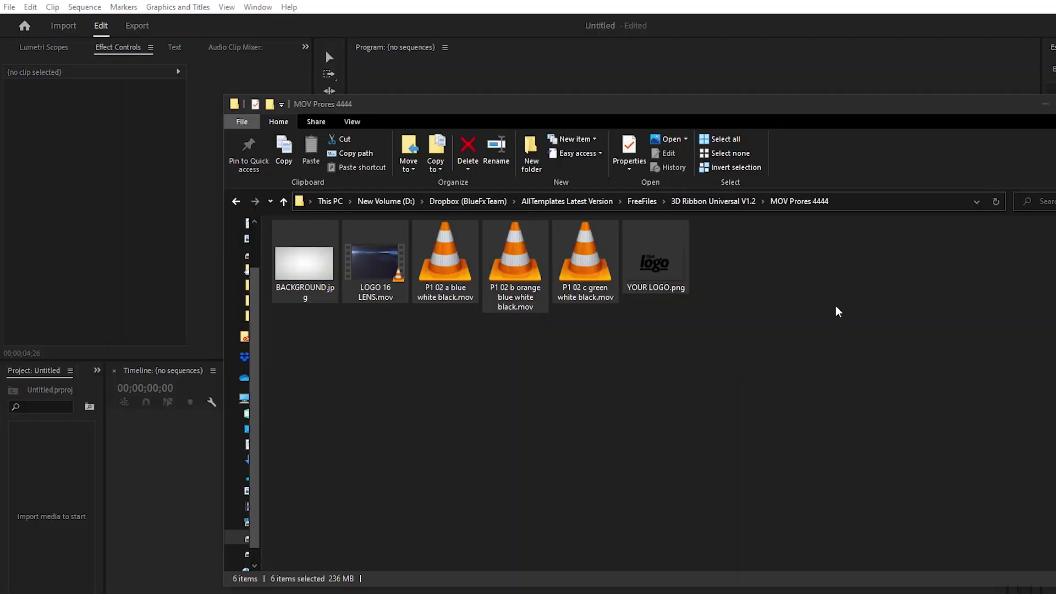
Import all six files from the MOV Prores 4444 folder into the empty project.
click(838, 312)
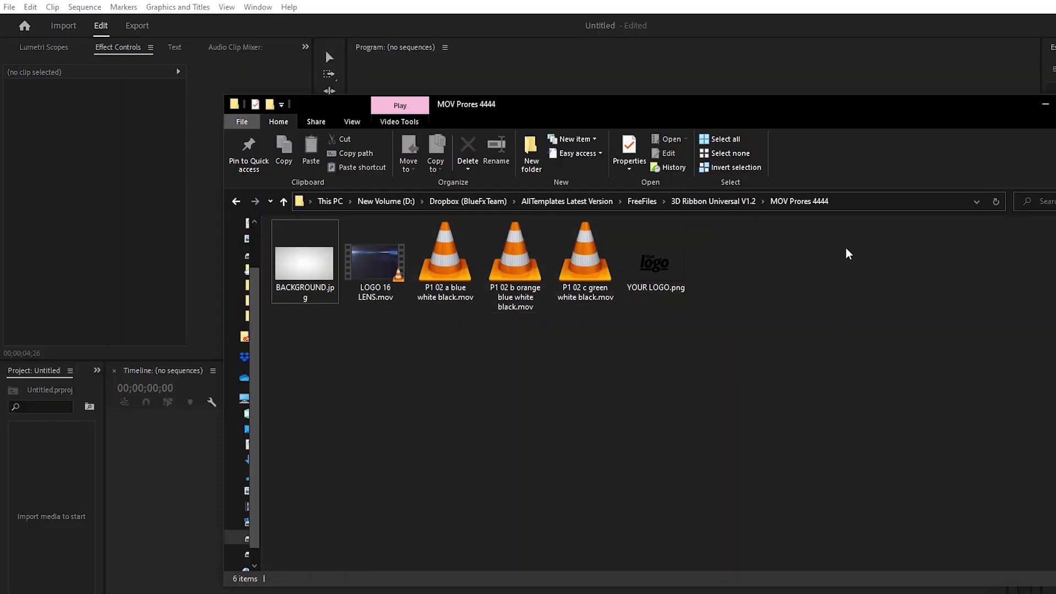
drag(882, 243, 42, 501)
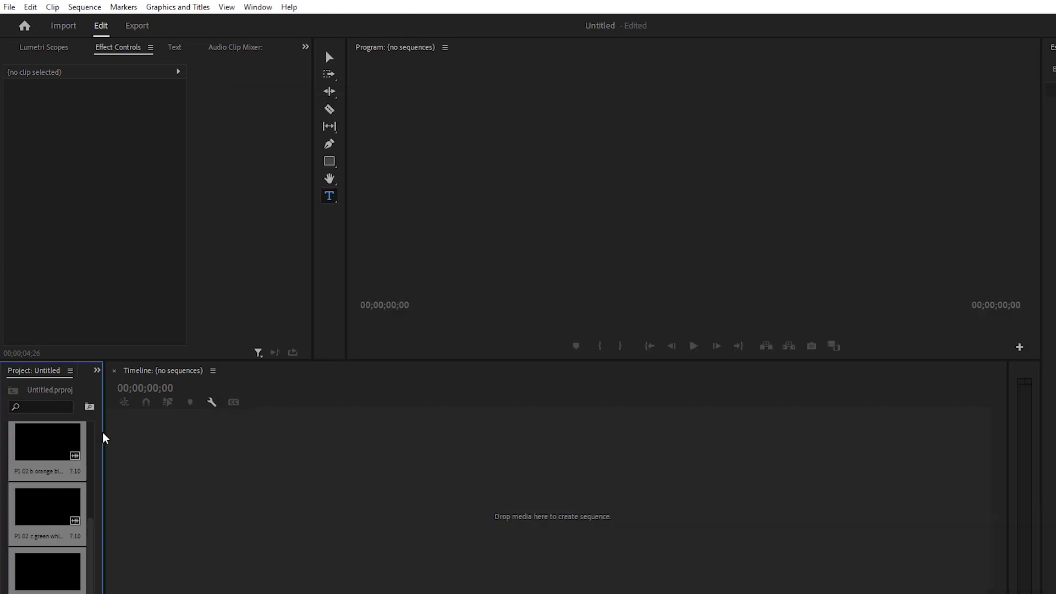
Enlarge the Project panel to show all six imported files and clear their selection.
drag(108, 434, 273, 431)
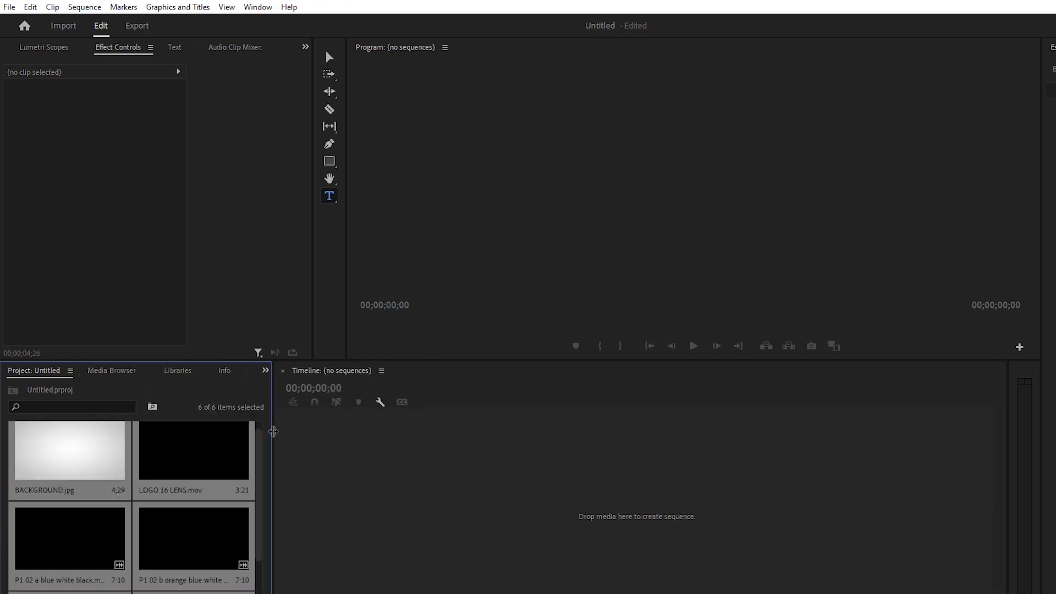
drag(156, 362, 155, 233)
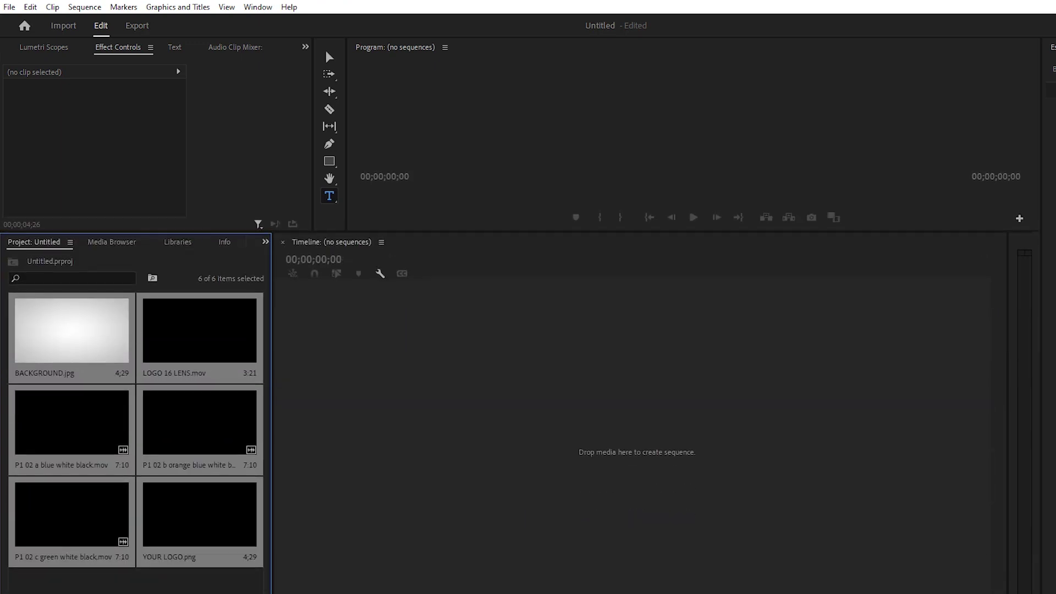
click(58, 588)
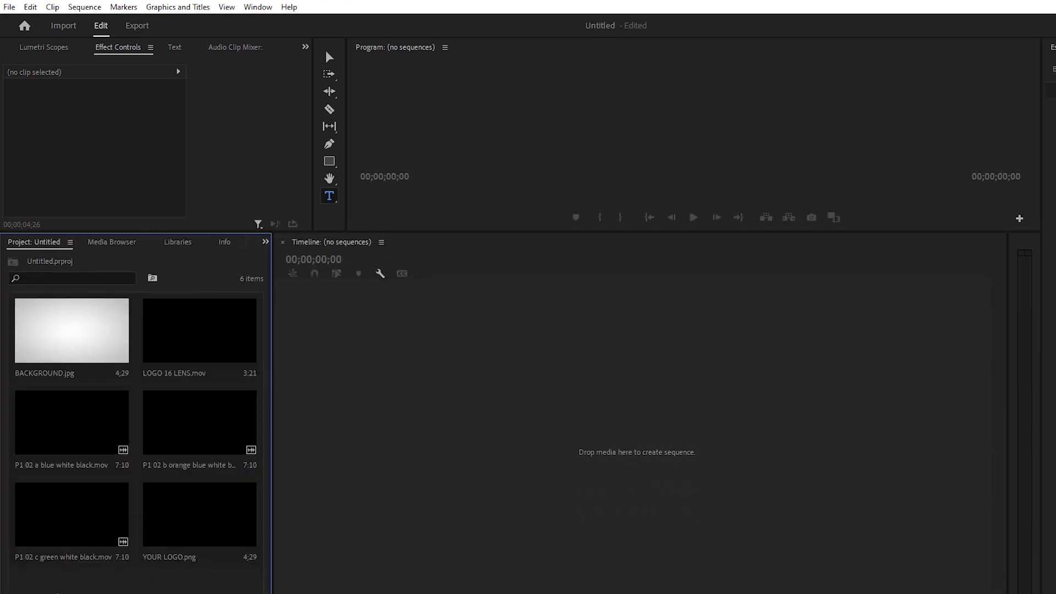
Create a new sequence from BACKGROUND.jpg and extend the clip to about 00;00;10;19.
click(39, 338)
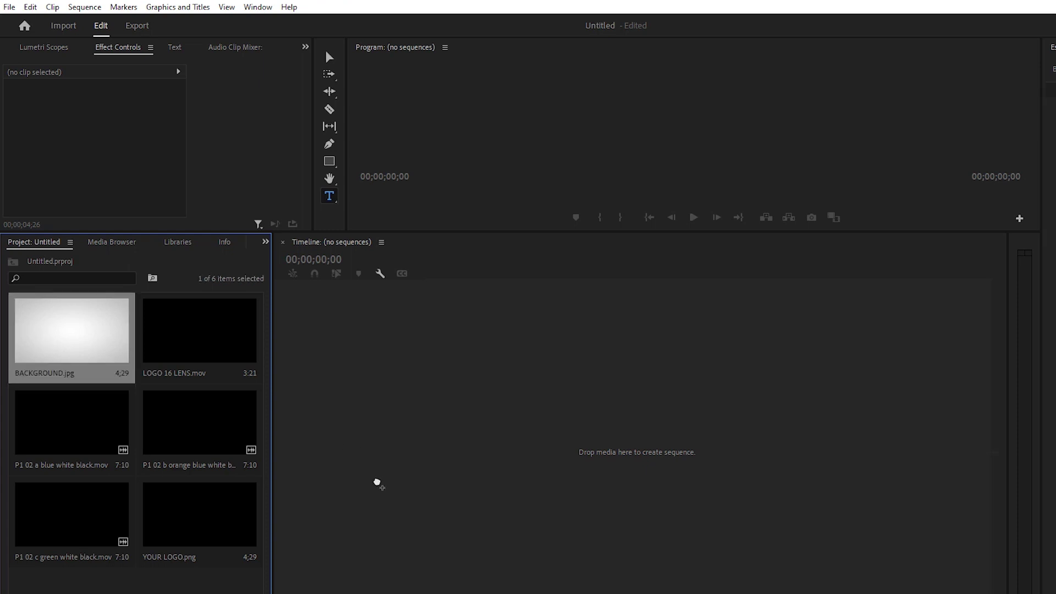
drag(377, 482, 377, 485)
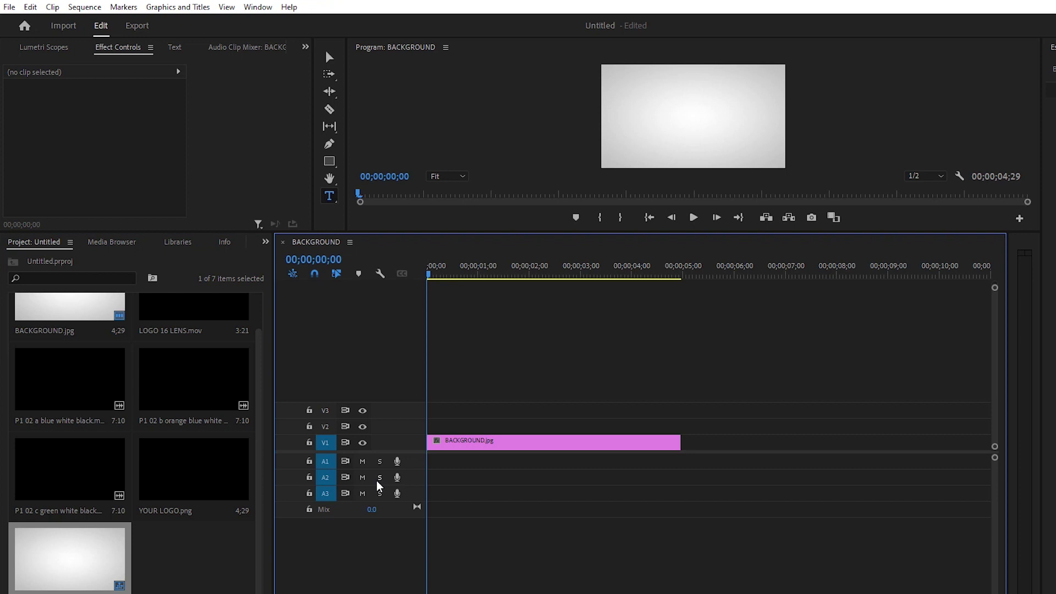
drag(678, 443, 970, 442)
Place P1 02 a blue white black.mov on V3 at the sequence start and YOUR LOGO.png on V2, ending with the ribbon clip.
scroll(183, 438, up, 1)
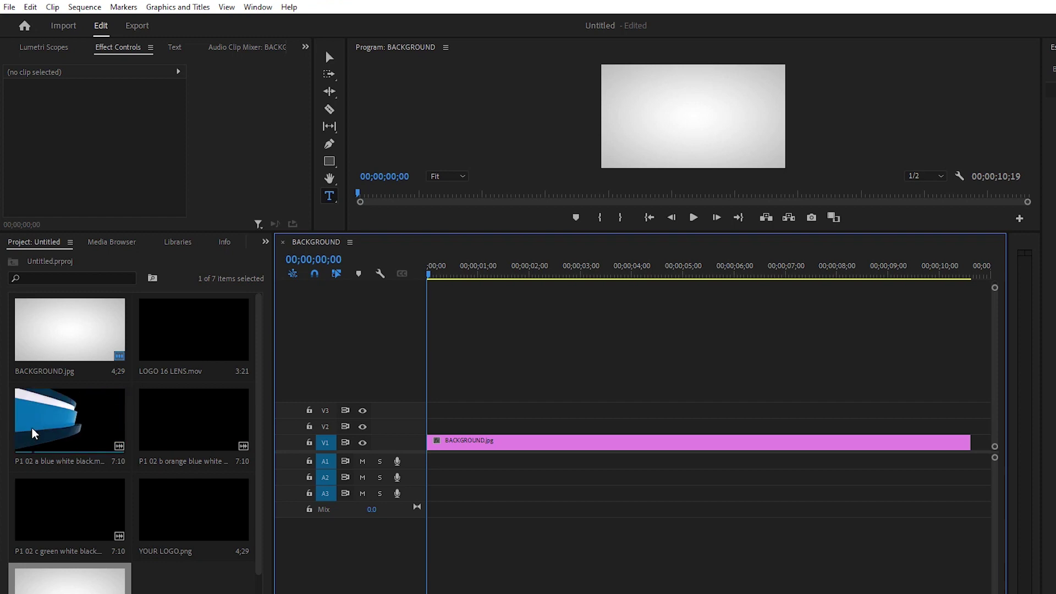
drag(47, 423, 434, 417)
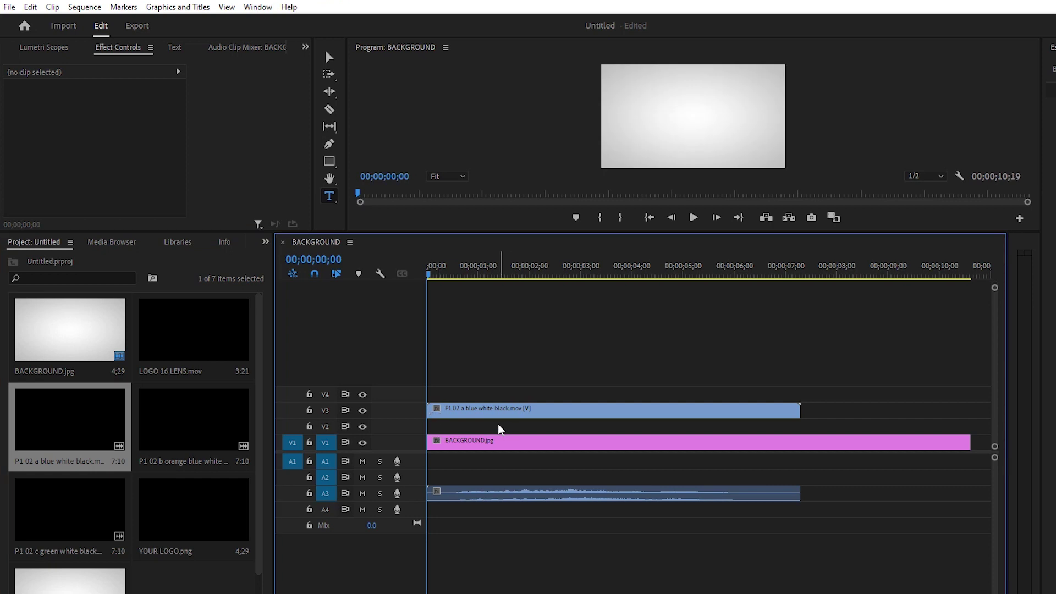
click(168, 517)
drag(168, 516, 553, 426)
Enlarge the preview and trim the start of the YOUR LOGO.png clip to 00;00;03;01, when the ribbon covers the logo area.
click(592, 275)
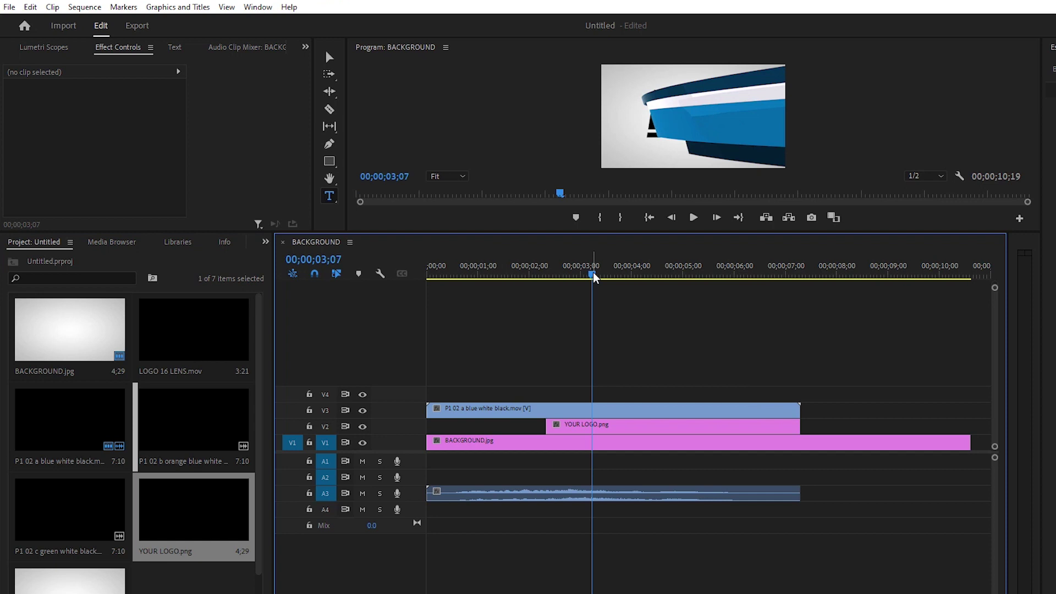
click(581, 266)
drag(581, 232, 582, 319)
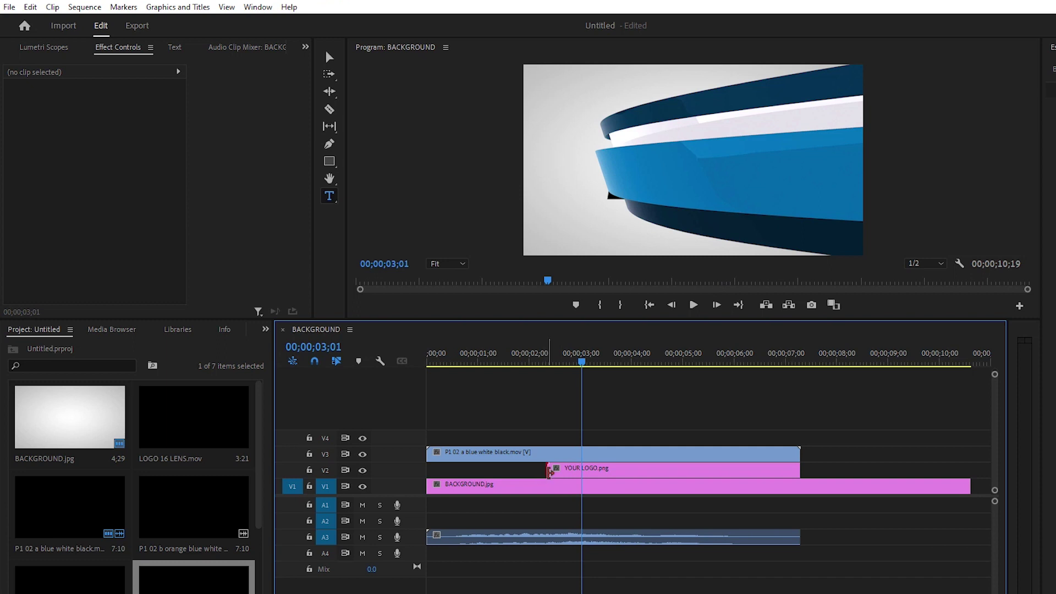
drag(549, 471, 584, 470)
drag(584, 469, 584, 469)
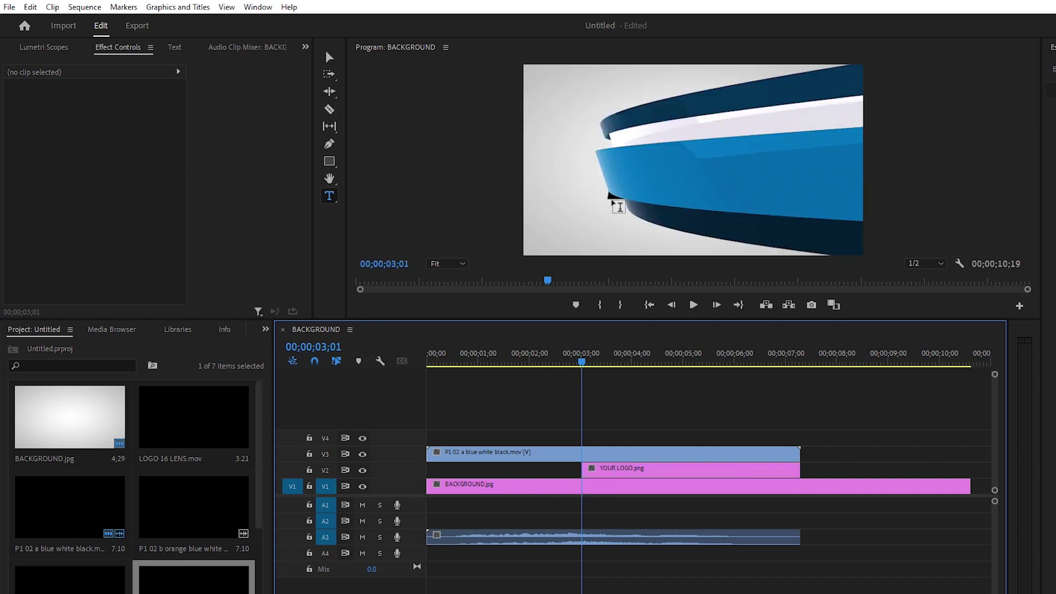
Scale the YOUR LOGO.png clip to 86 and check the logo at 00;00;04;01.
click(604, 474)
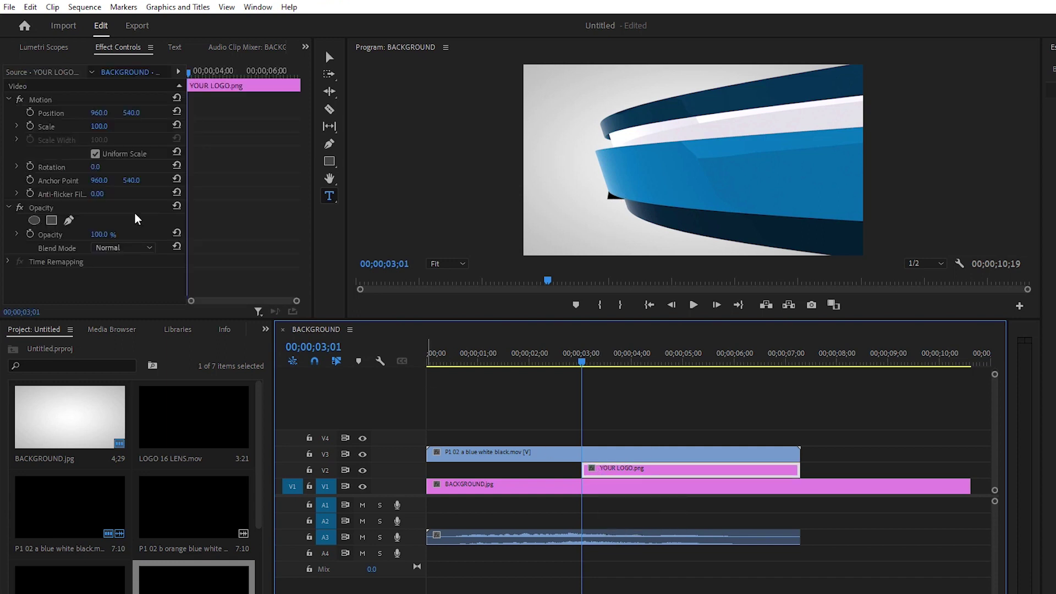
drag(96, 127, 104, 127)
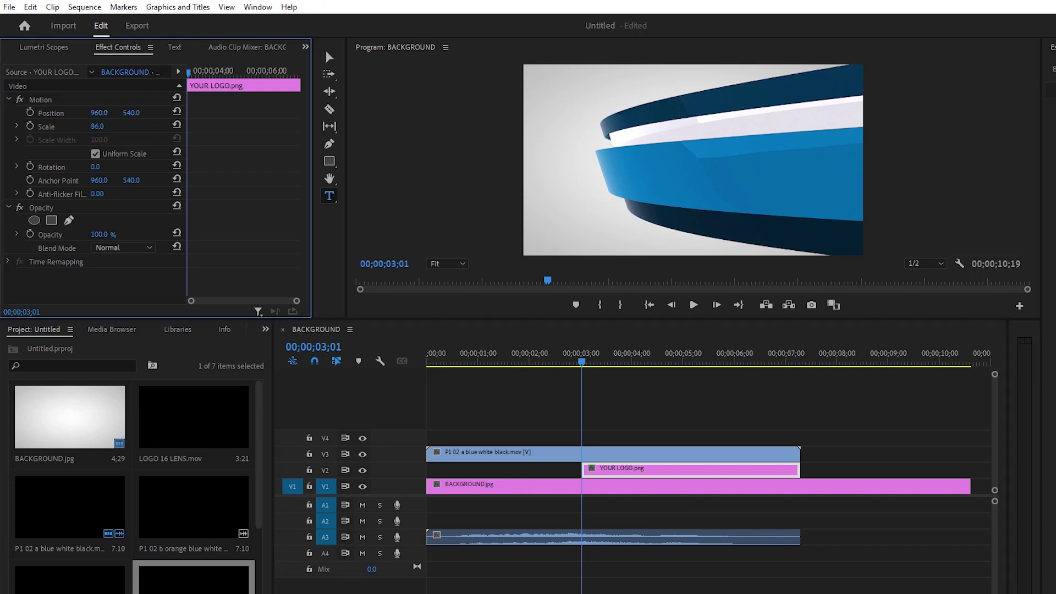
drag(576, 366, 633, 364)
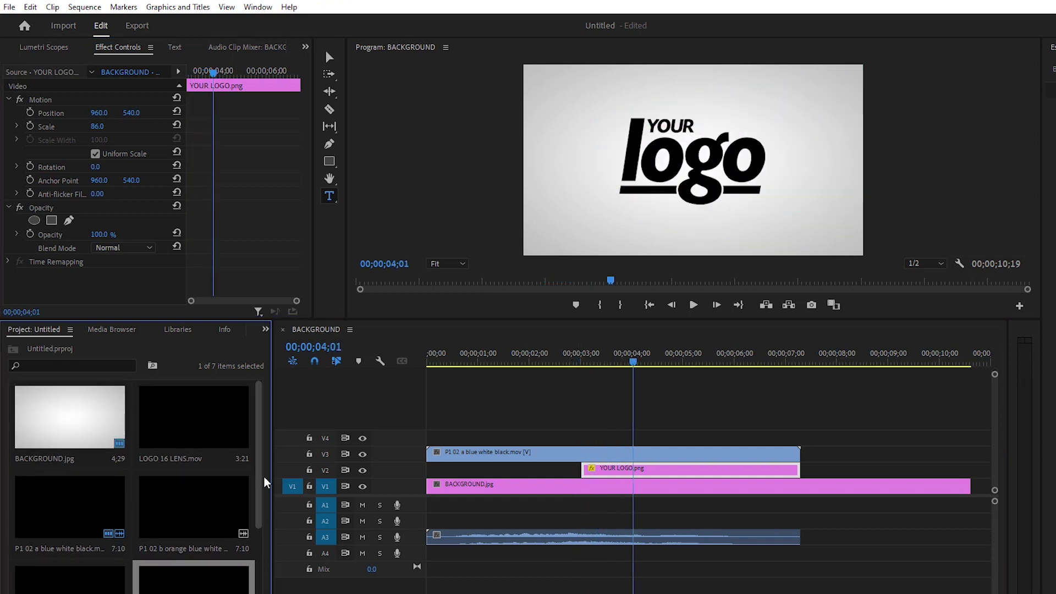
Place LOGO 16 LENS.mov on V4 at the start of the sequence and select the clip.
click(155, 425)
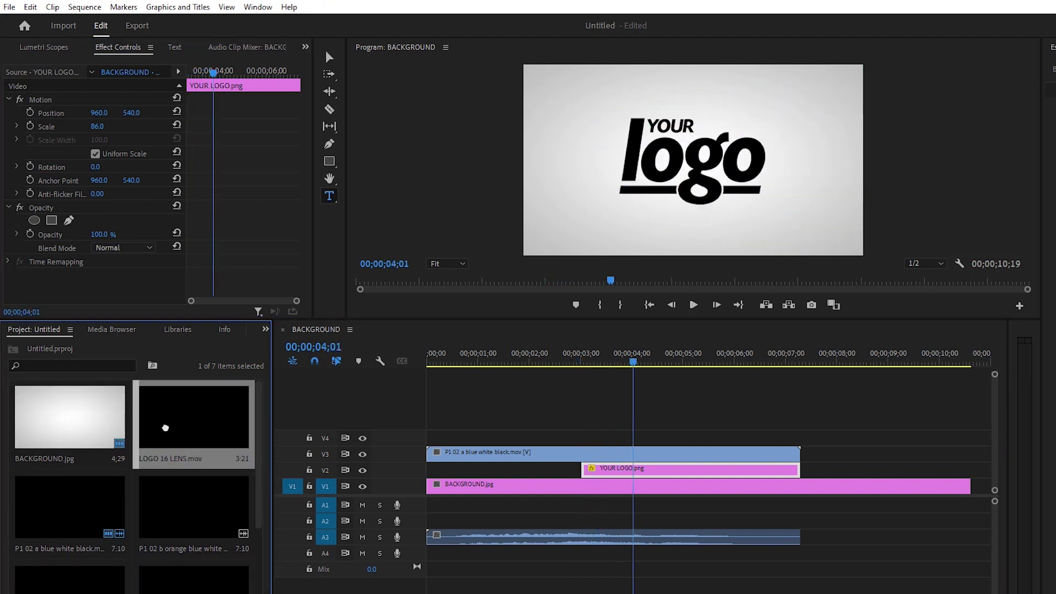
drag(165, 428, 437, 438)
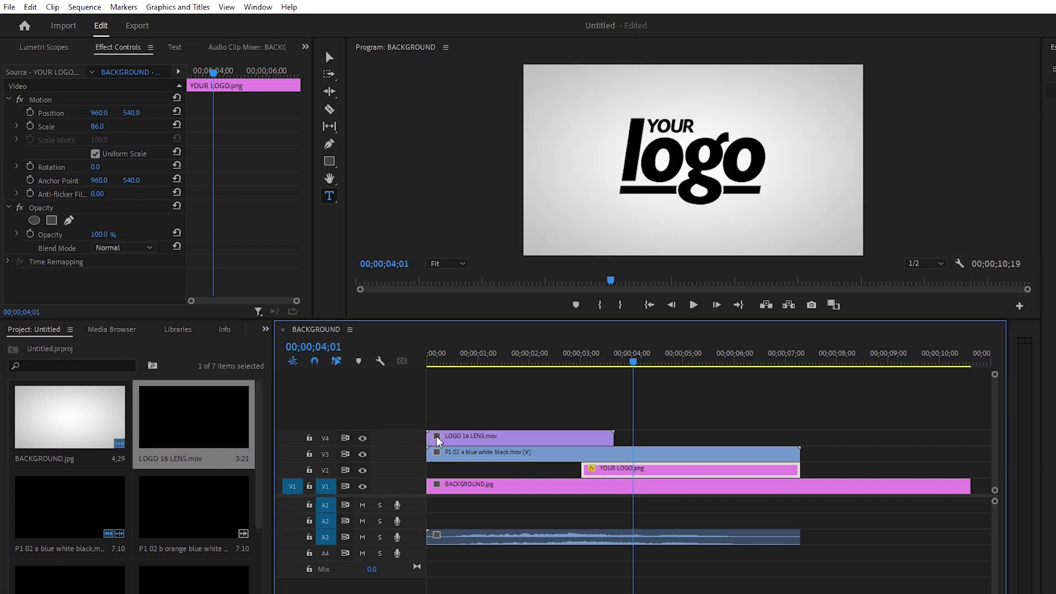
click(440, 443)
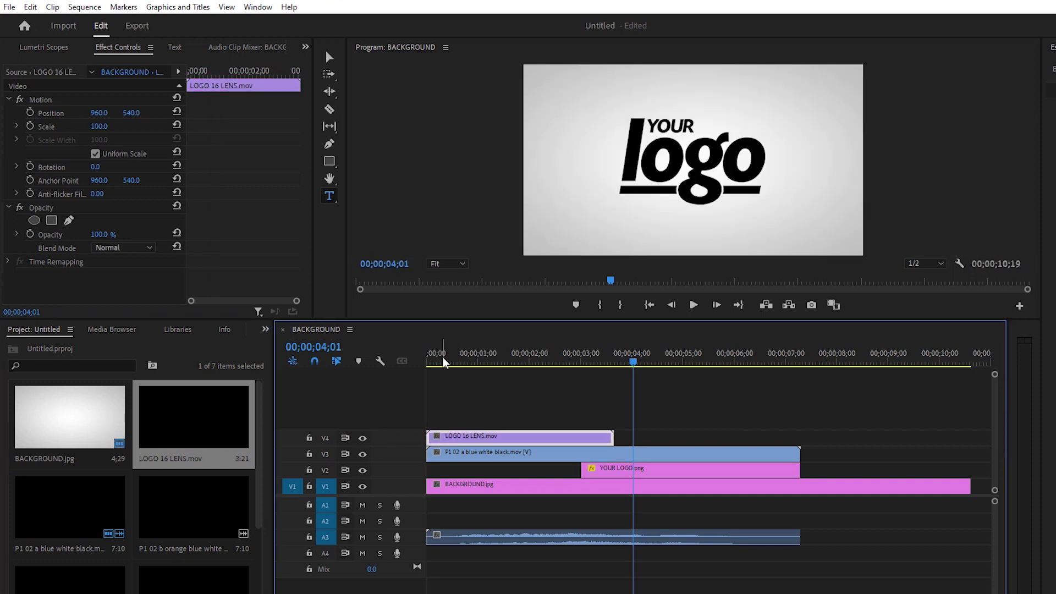
Preview the lens clip at 00;00;01;10 and set its blend mode to Screen.
drag(444, 362, 495, 362)
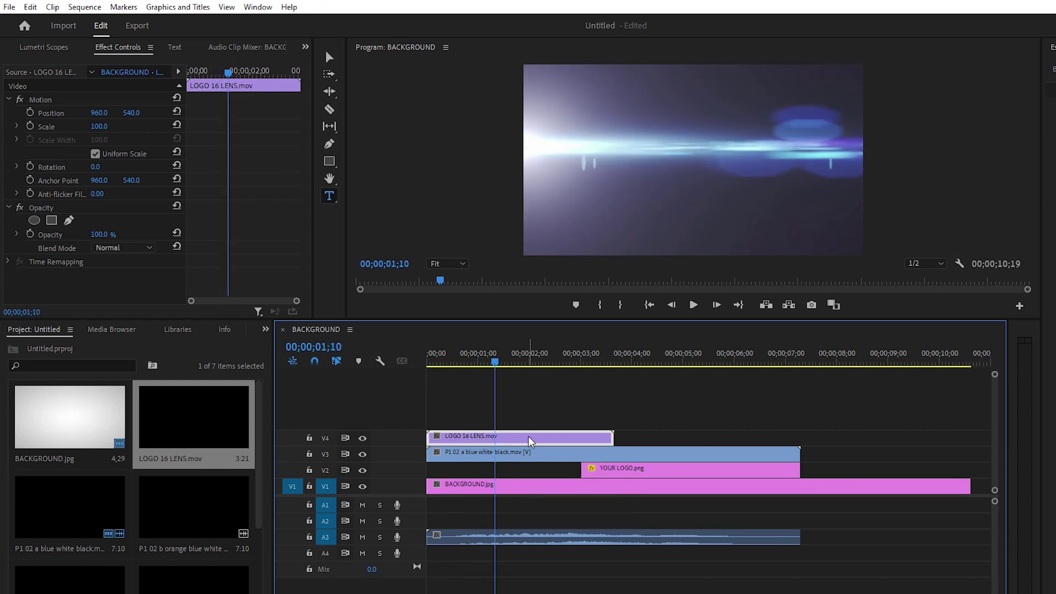
click(8, 208)
click(9, 208)
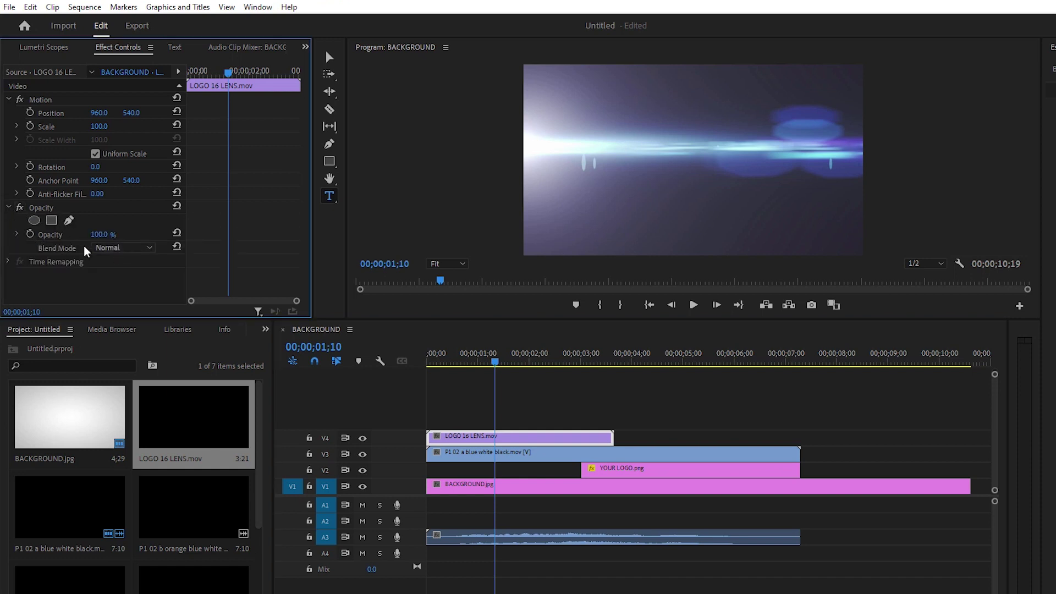
click(132, 248)
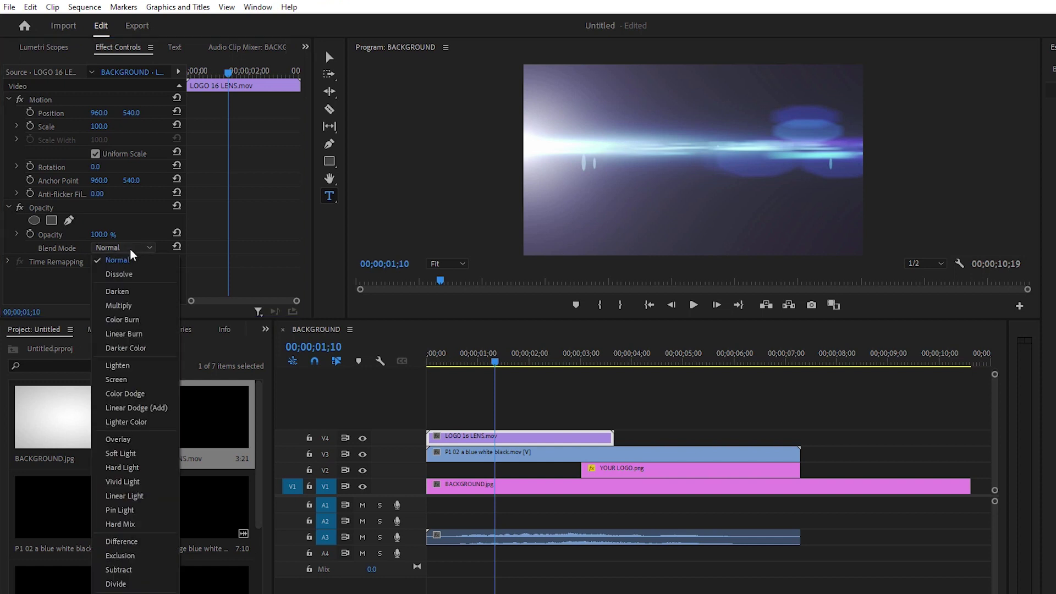
click(136, 380)
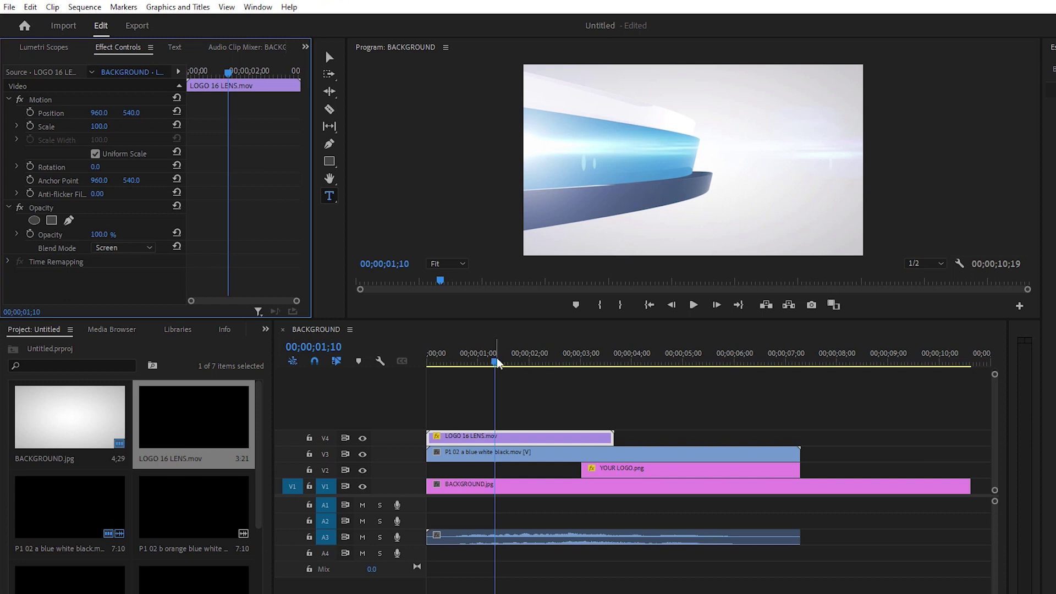
Add a new text layer at 00;00;06;00 and set its font to Roboto.
drag(496, 362, 734, 362)
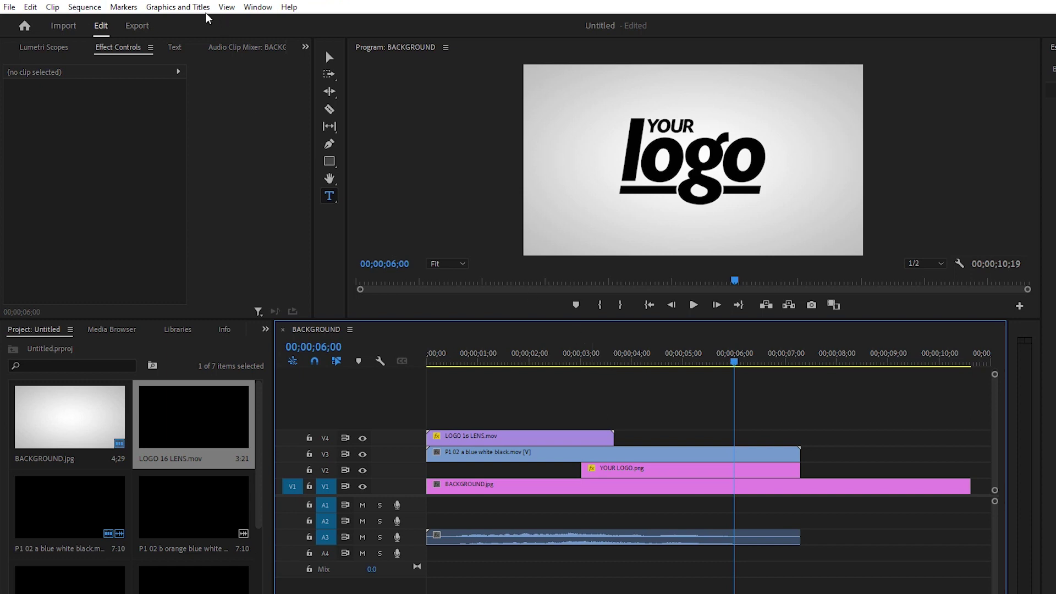
click(189, 9)
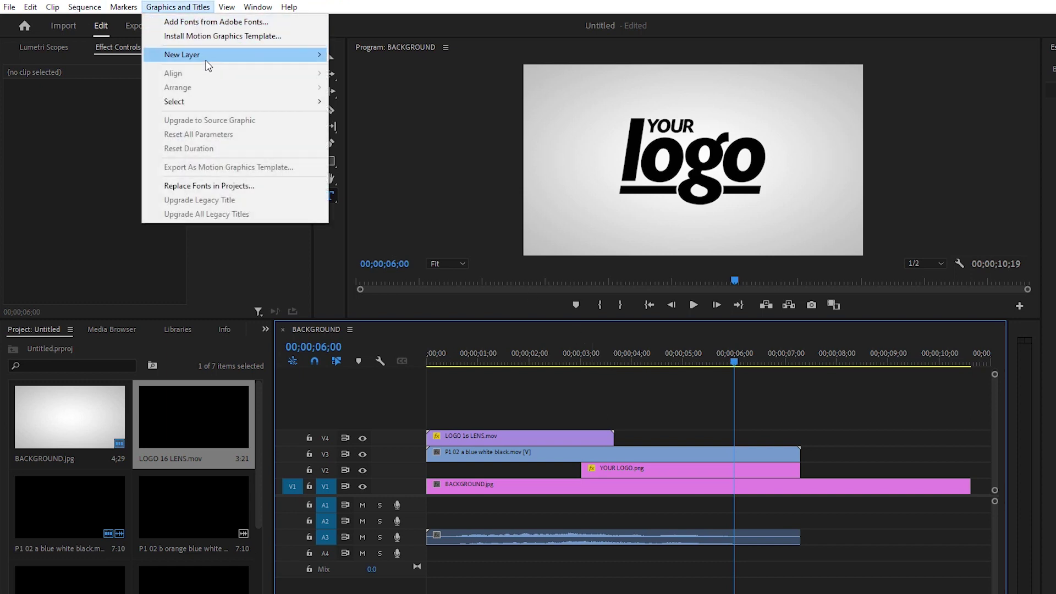
mouse_move(207, 61)
click(420, 54)
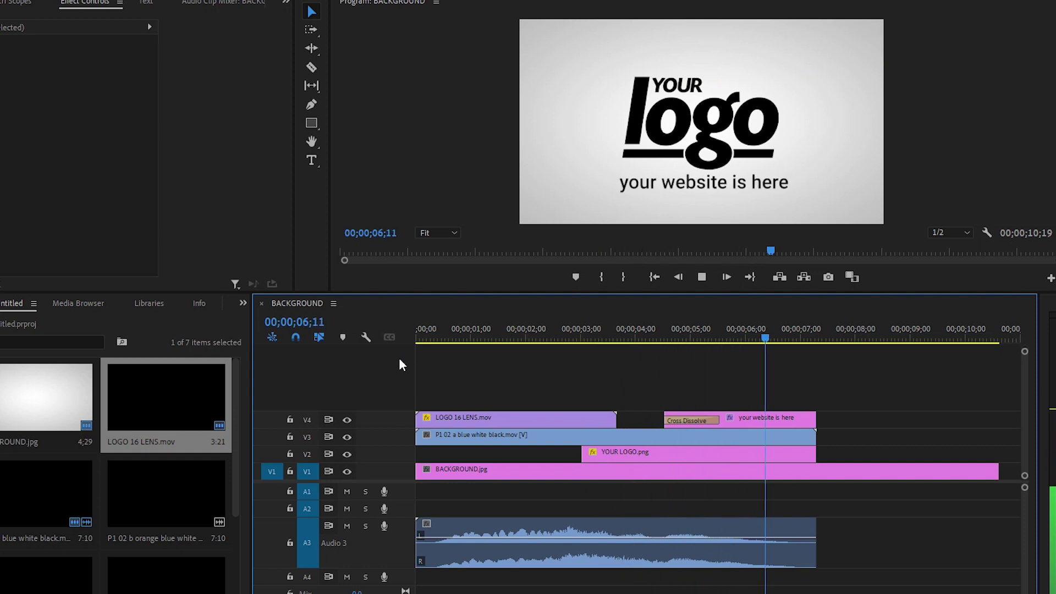
key(space)
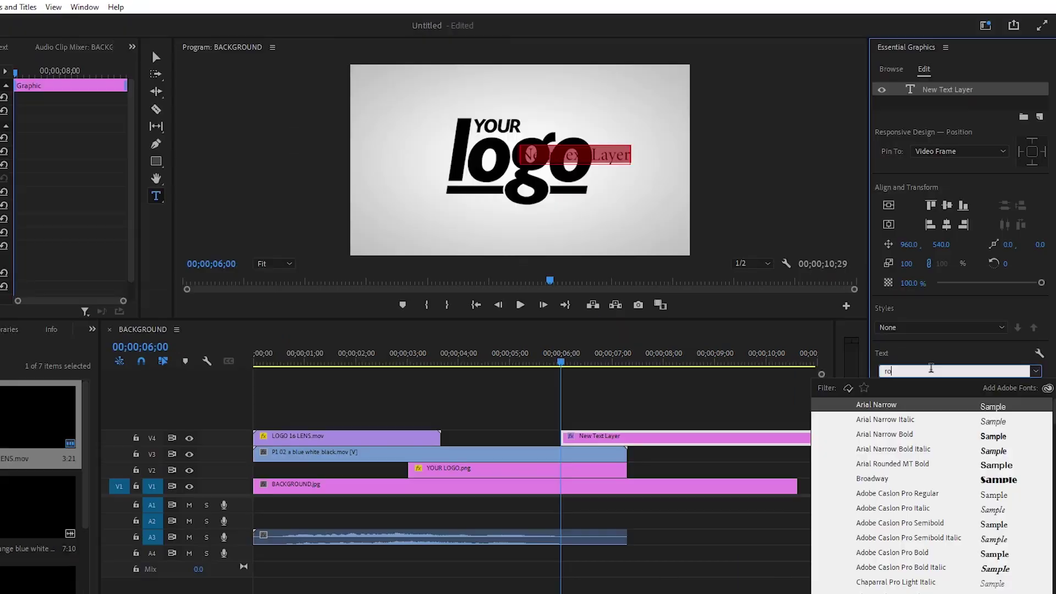
key(Escape)
Change the text to "your website is here" and position it centred beneath the logo.
click(154, 55)
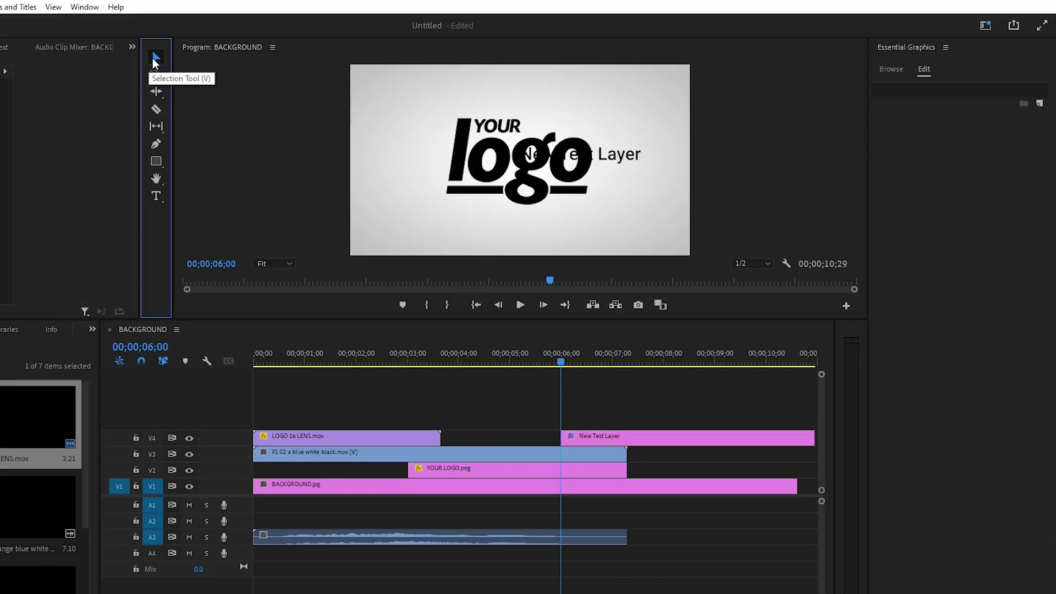
drag(563, 157, 503, 217)
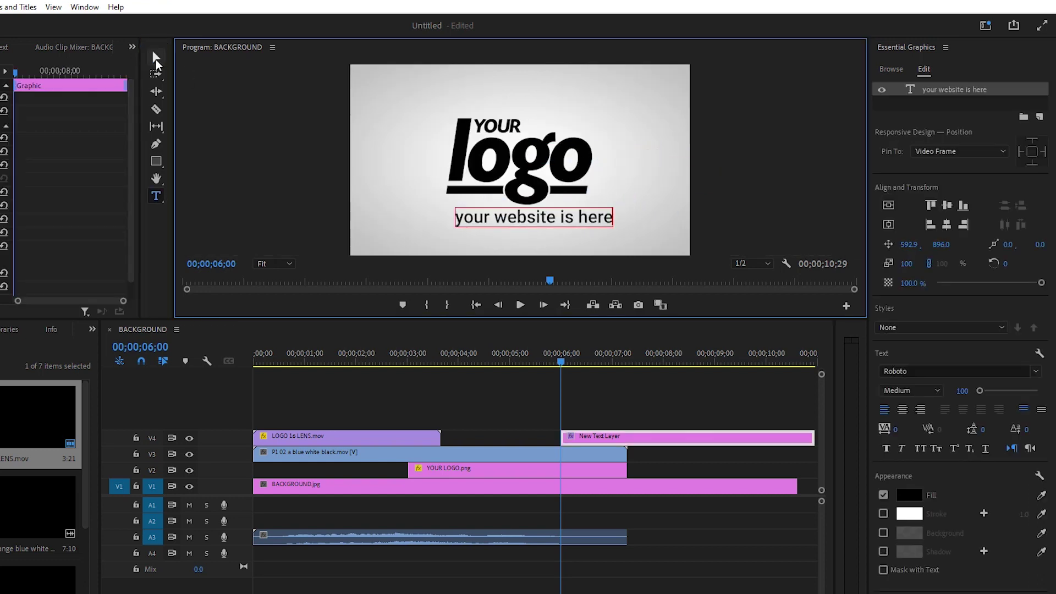
click(156, 59)
drag(526, 216, 515, 220)
Move the text clip to start at 00;00;04;16 and trim its end to match the end of the logo clip.
click(482, 346)
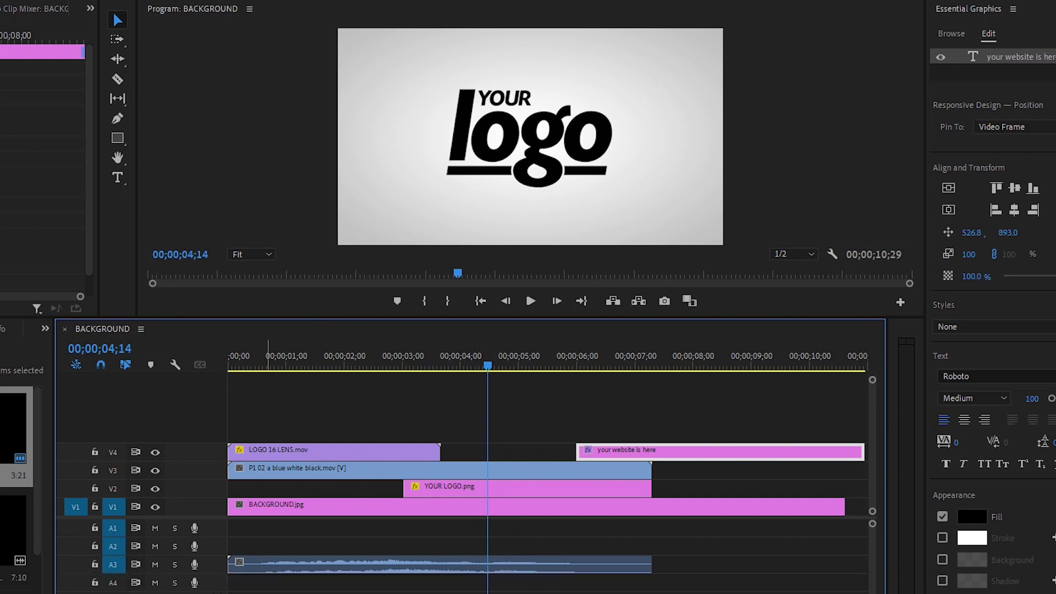
scroll(367, 589, up, 2)
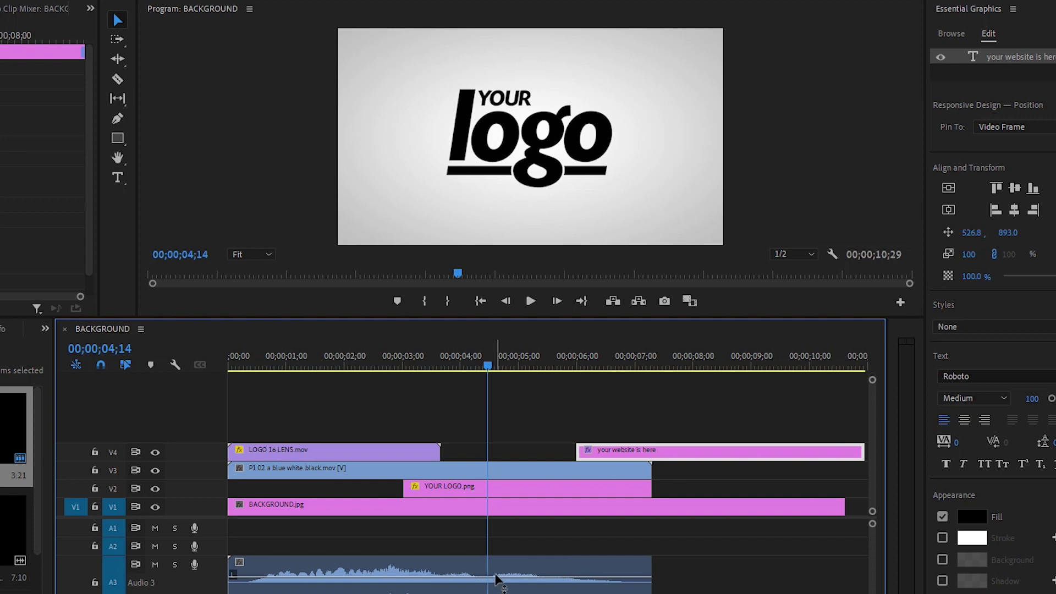
mouse_move(486, 367)
mouse_down()
mouse_move(500, 365)
mouse_move(491, 368)
mouse_up()
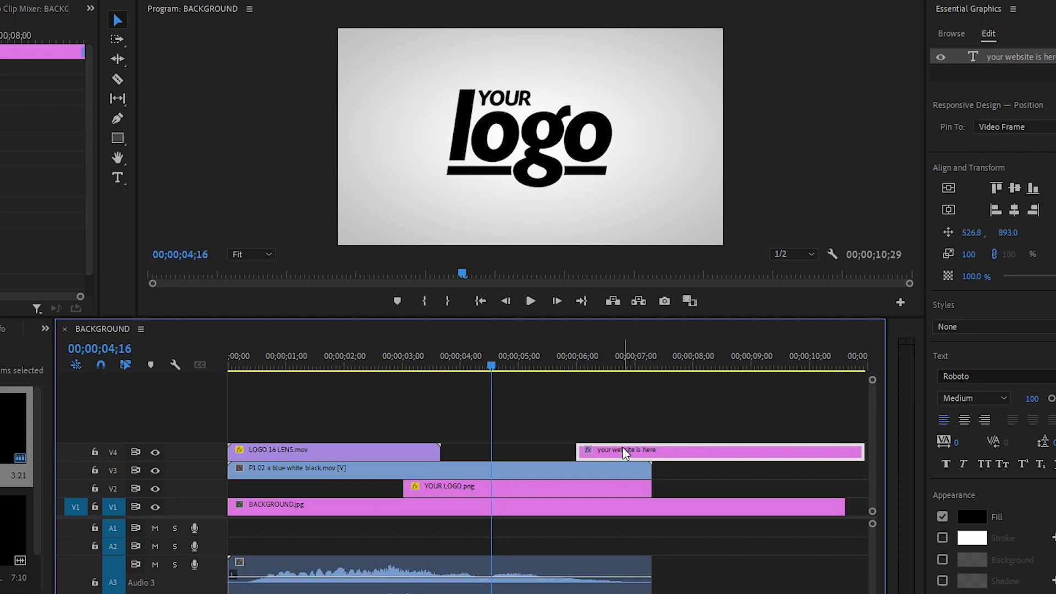
drag(622, 447, 543, 452)
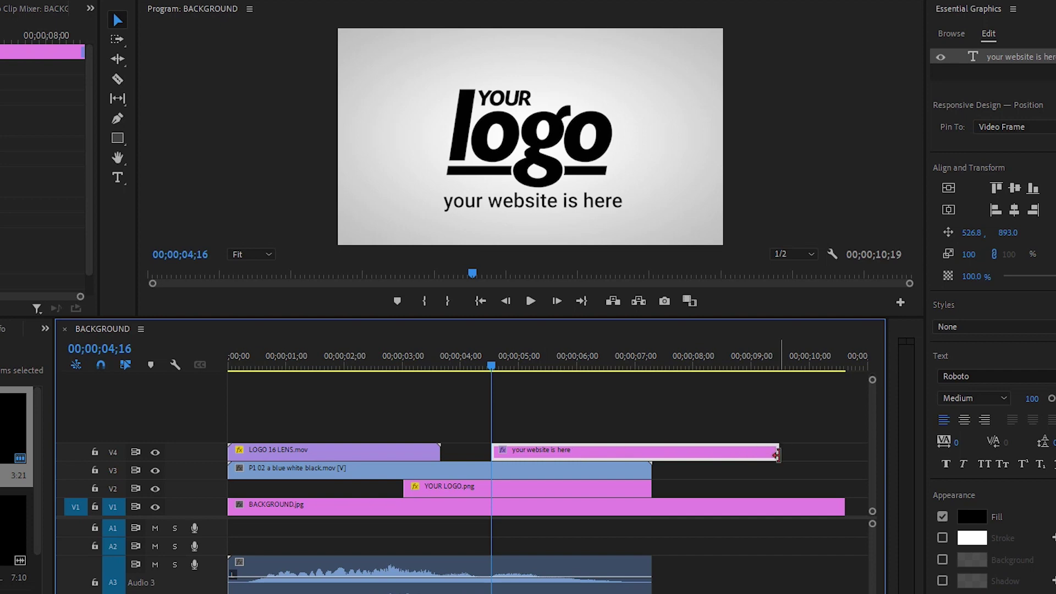
drag(777, 451, 651, 451)
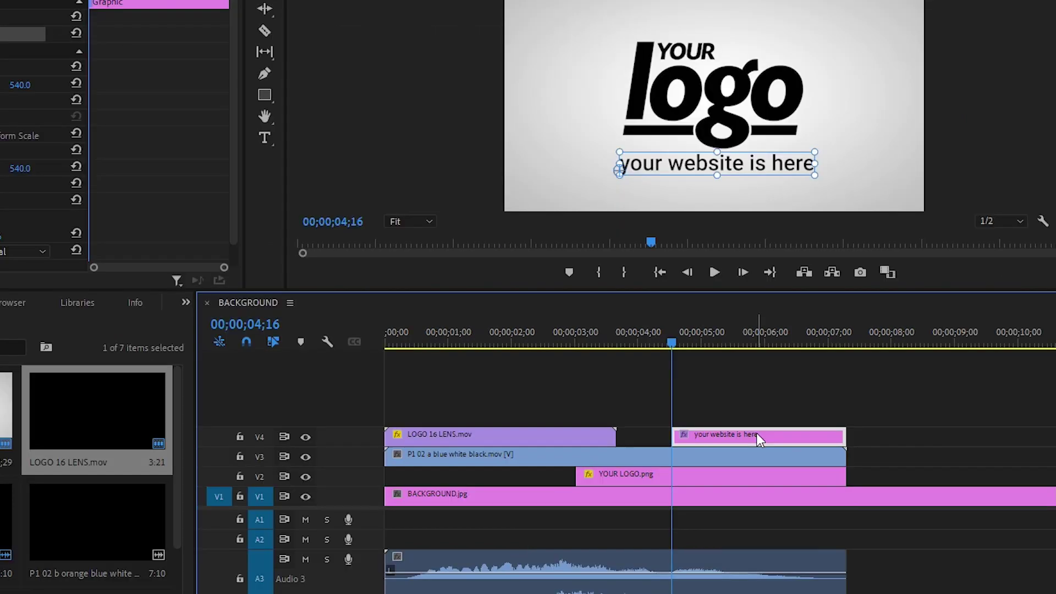
Apply Cross Dissolve transitions to both ends of the text clip and scrub the timeline to check the fade.
key(ctrl+d)
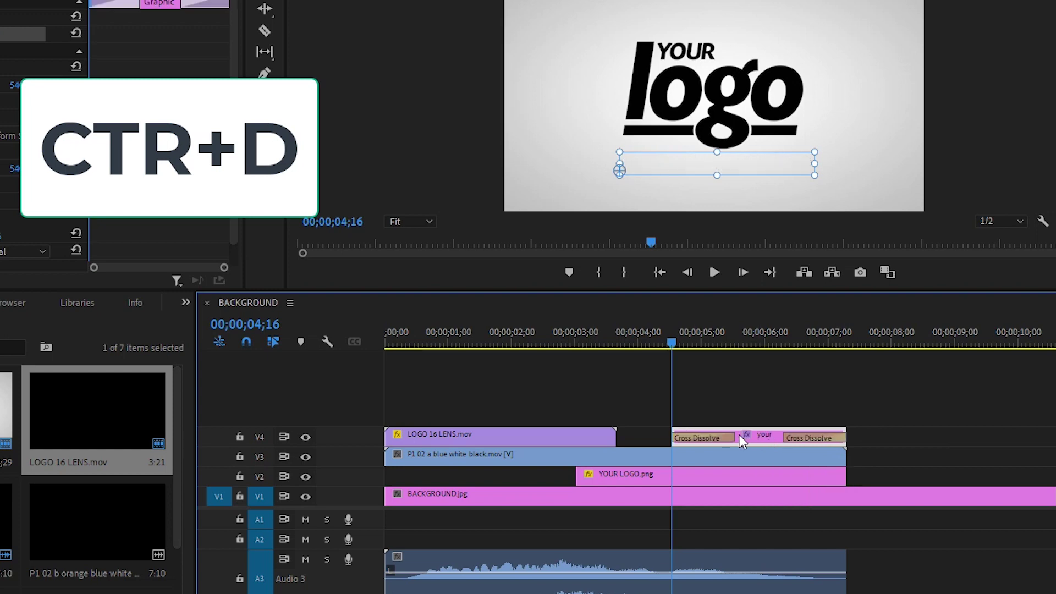
click(675, 343)
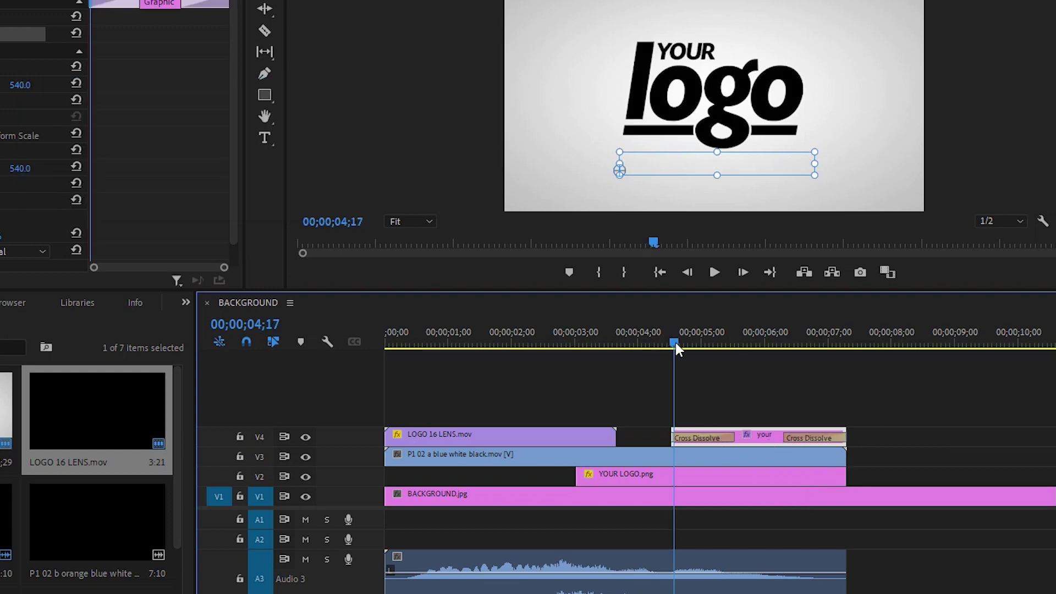
drag(676, 342, 614, 325)
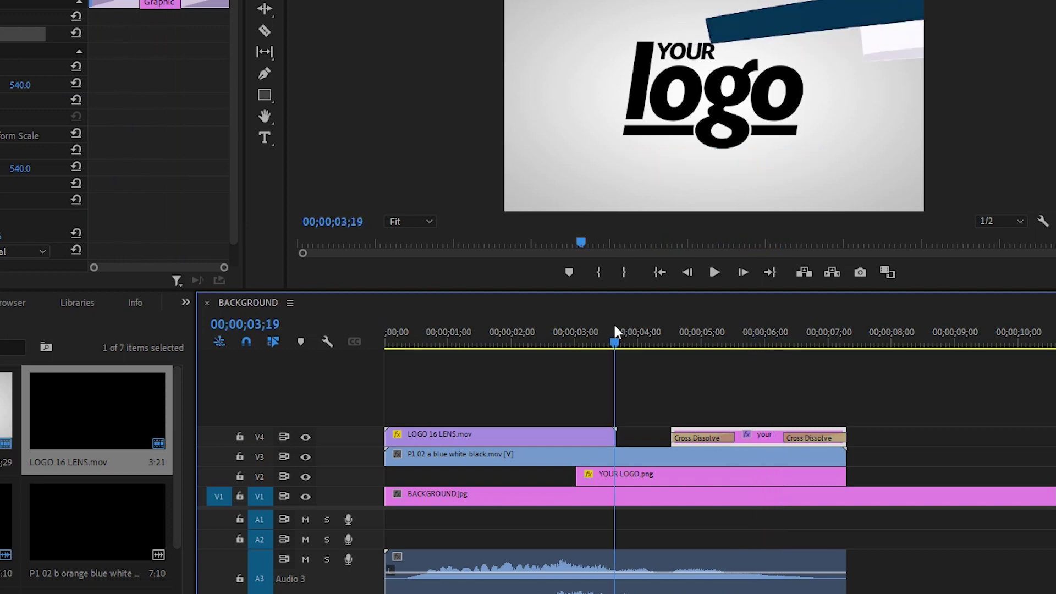
Remove the Cross Dissolve from the end of the website text clip and return the playhead to the sequence start.
click(796, 435)
right_click(791, 435)
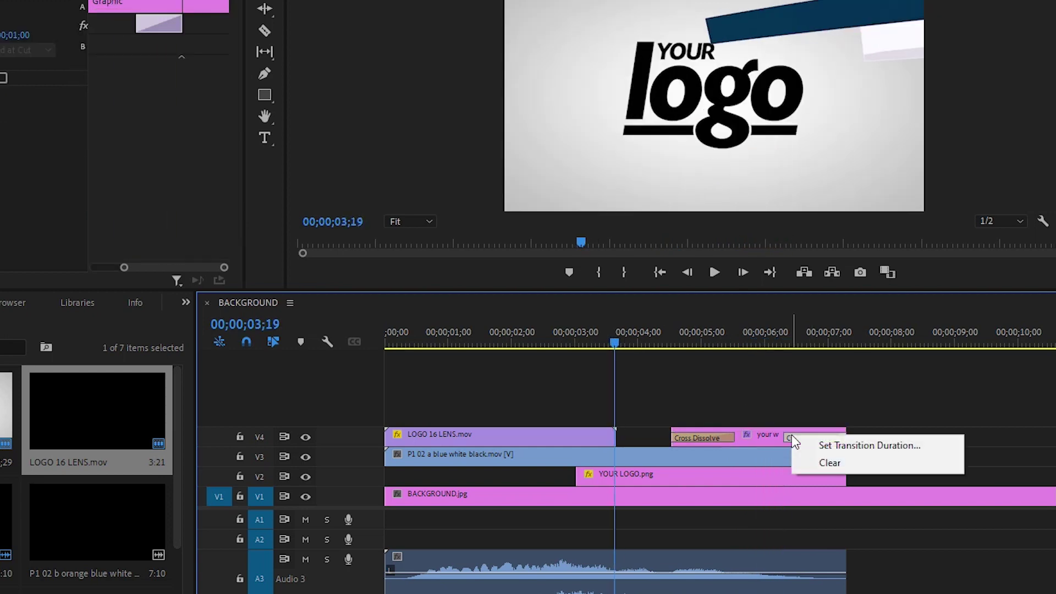
click(810, 459)
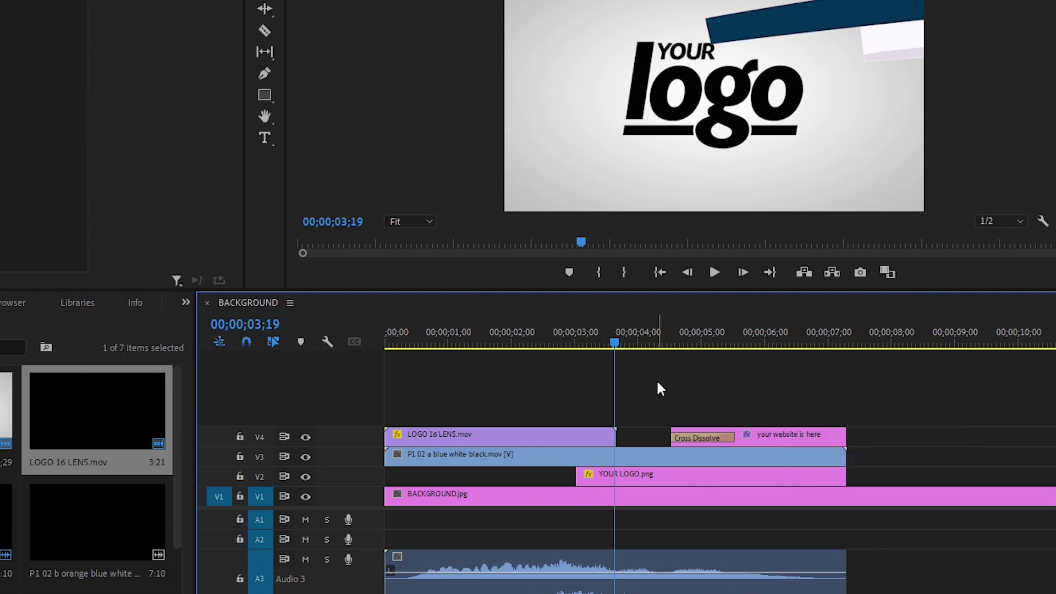
click(389, 337)
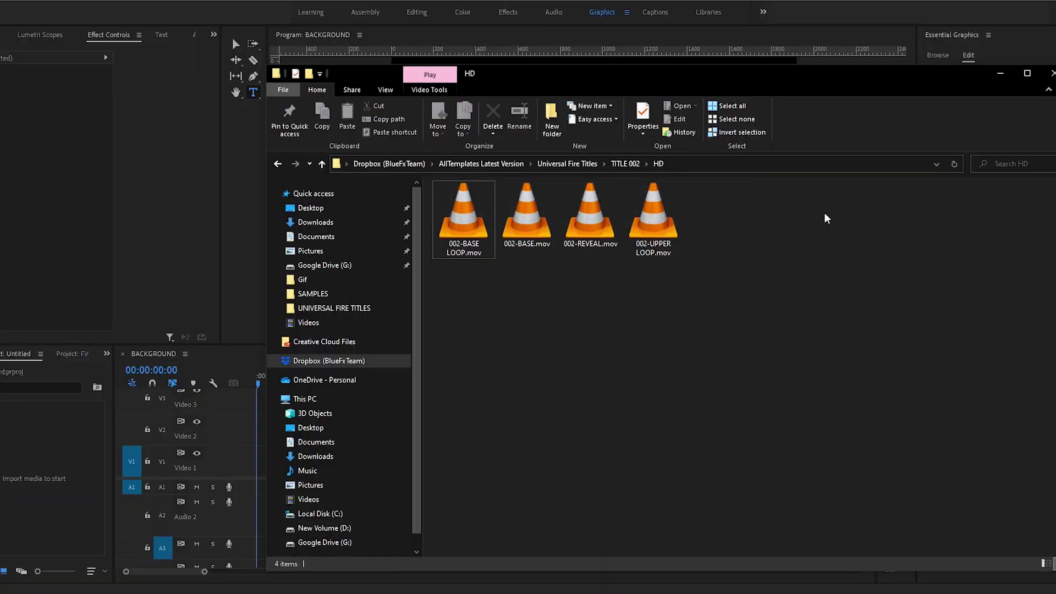
Import the four TITLE 002 clips and place 002-BASE.mov followed by 002-BASE LOOP.mov on Video 2 from the sequence start.
drag(825, 216, 66, 474)
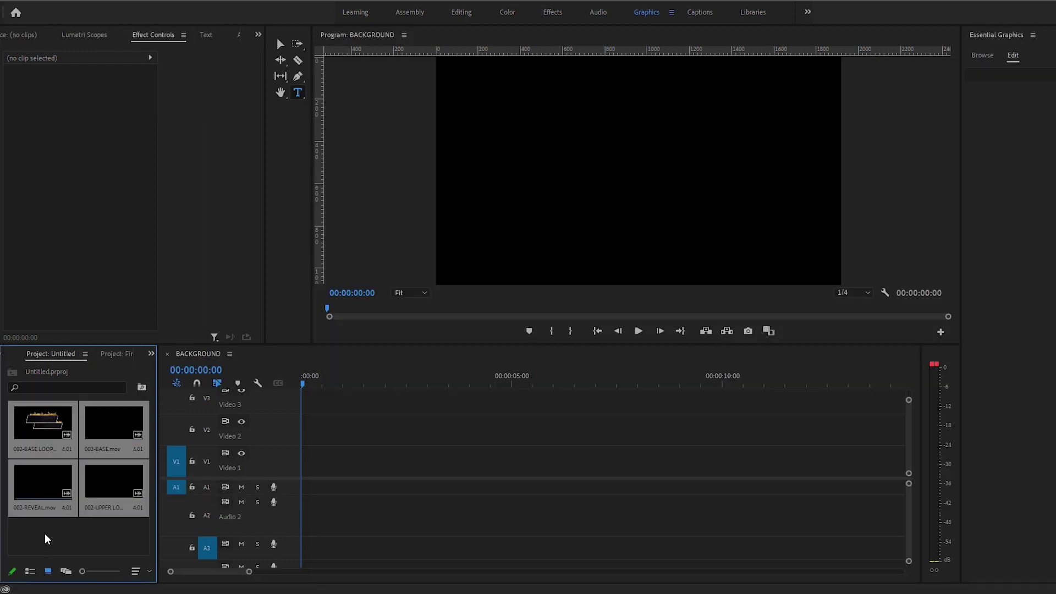
drag(102, 446, 299, 499)
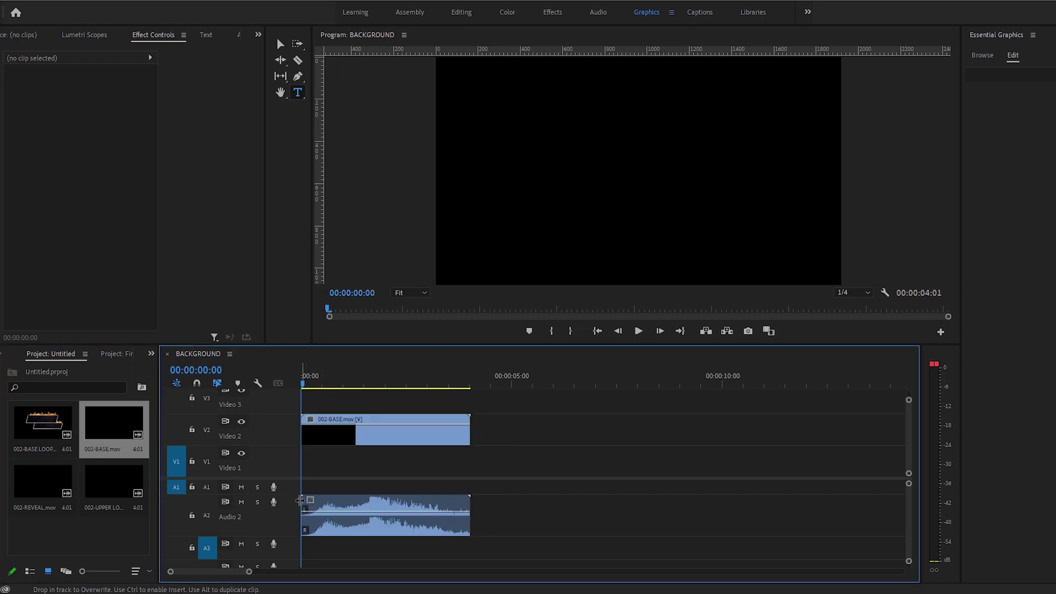
click(38, 430)
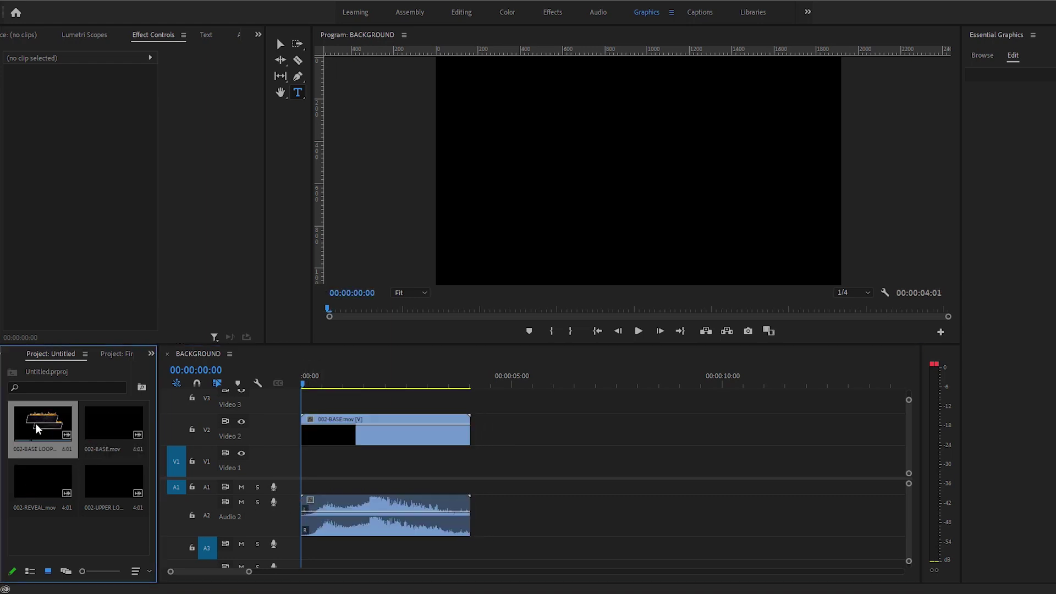
drag(38, 430, 461, 481)
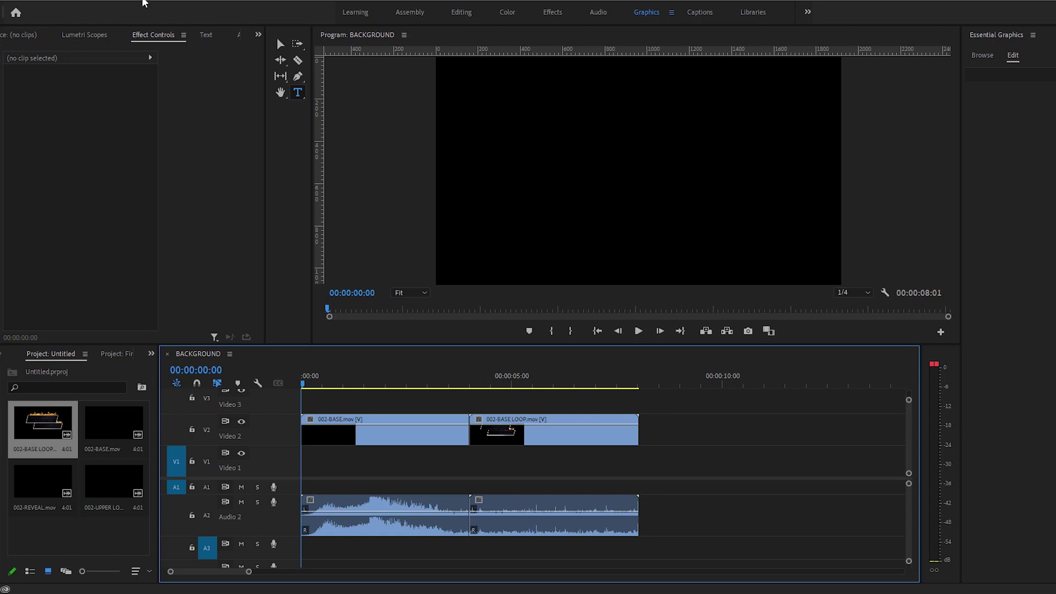
Add two text layers over the fire title, "YOUR TITLE" in the upper banner and "WILL BE ADDED HERE" in the lower one.
click(143, 2)
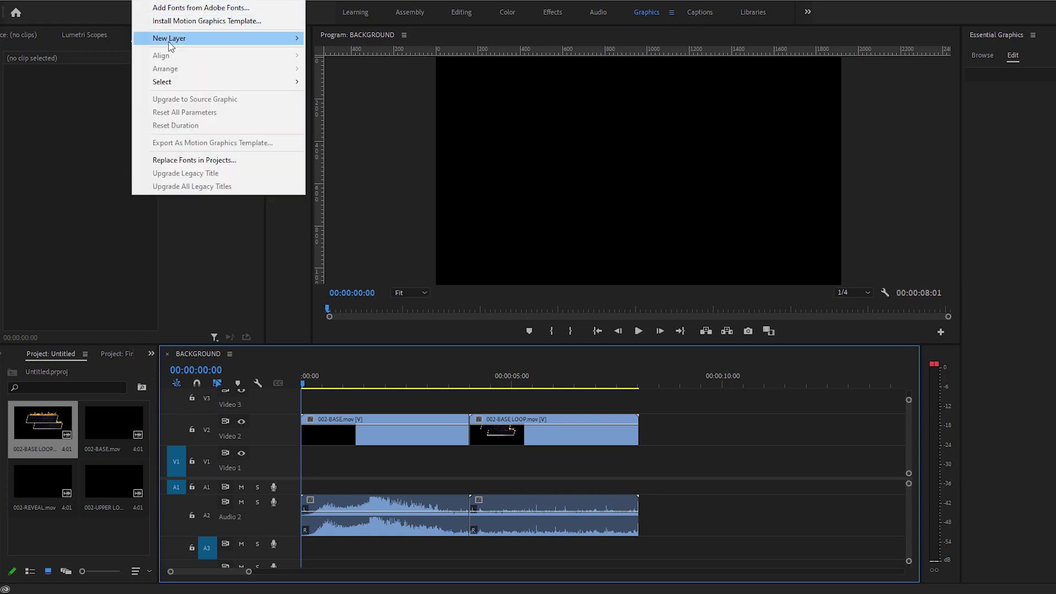
mouse_move(169, 46)
click(330, 38)
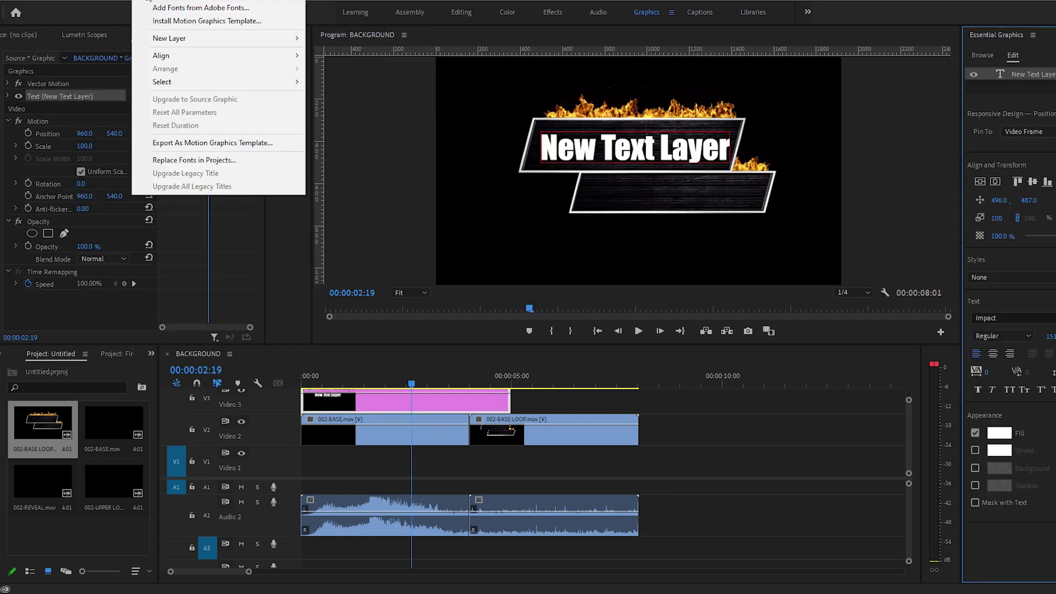
click(143, 2)
click(143, 2)
mouse_move(168, 38)
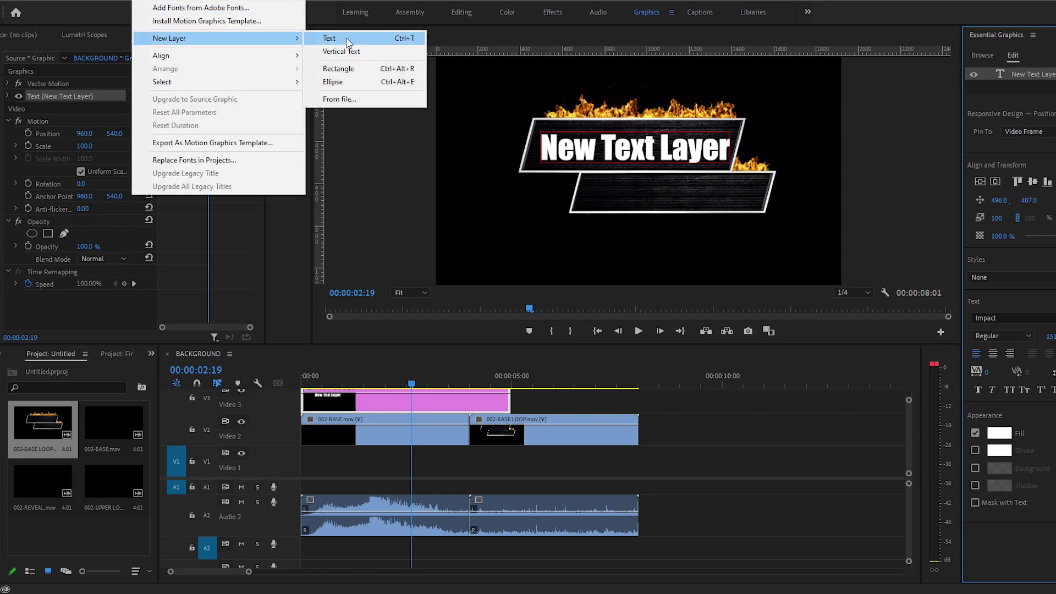
click(347, 42)
click(639, 154)
triple_click(638, 154)
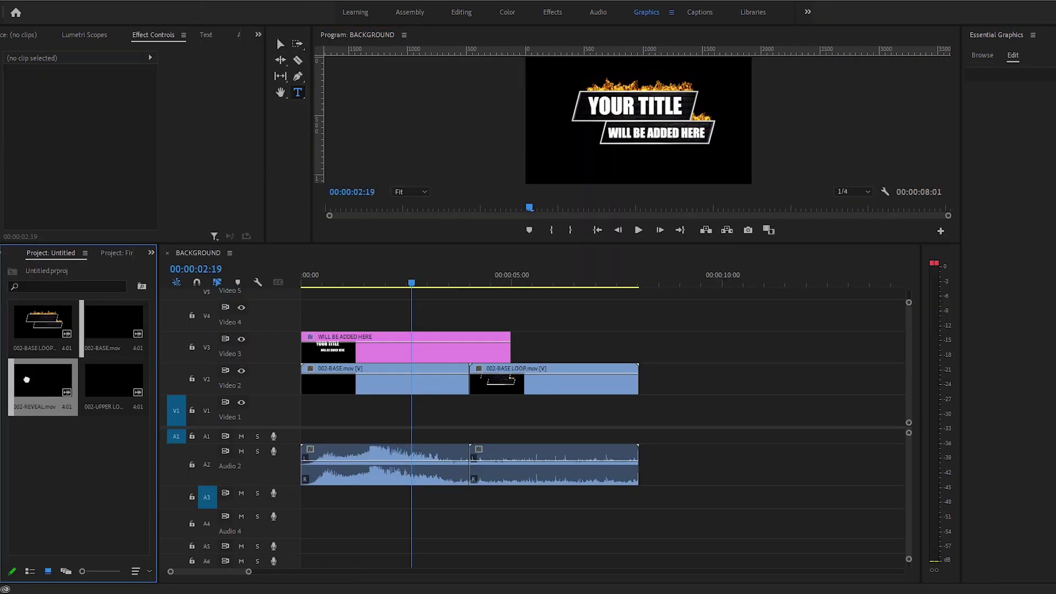
Place 002-REVEAL.mov at the sequence start on Video 4, followed by the 002-UPPER LOOP clip on the same track.
drag(26, 380, 302, 320)
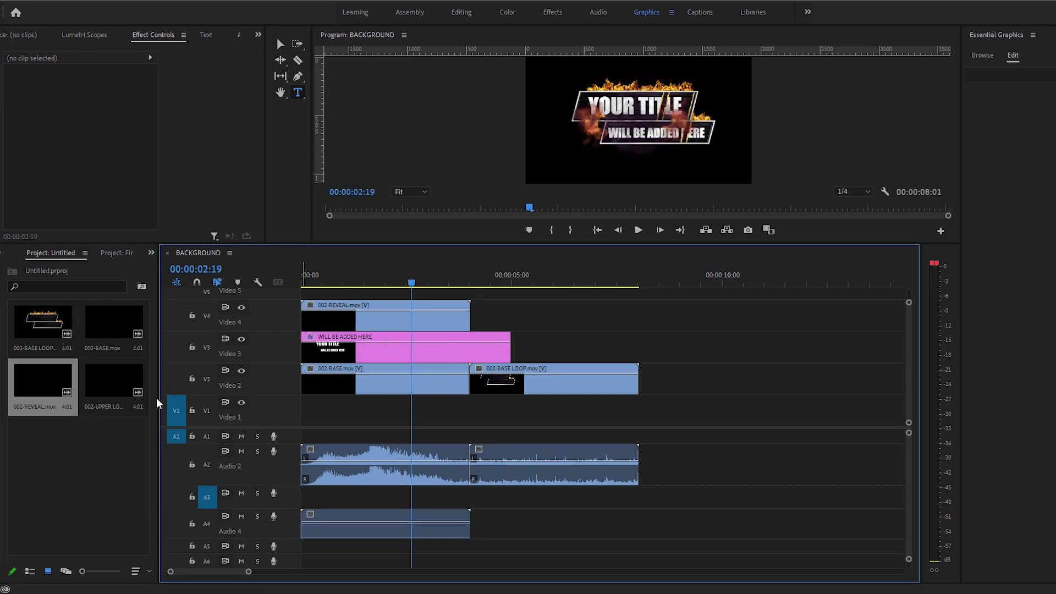
drag(102, 383, 476, 320)
Trim the title text clip to start at 00:00:01:14 and extend its end to match the end of 002-BASE LOOP.mov.
click(404, 285)
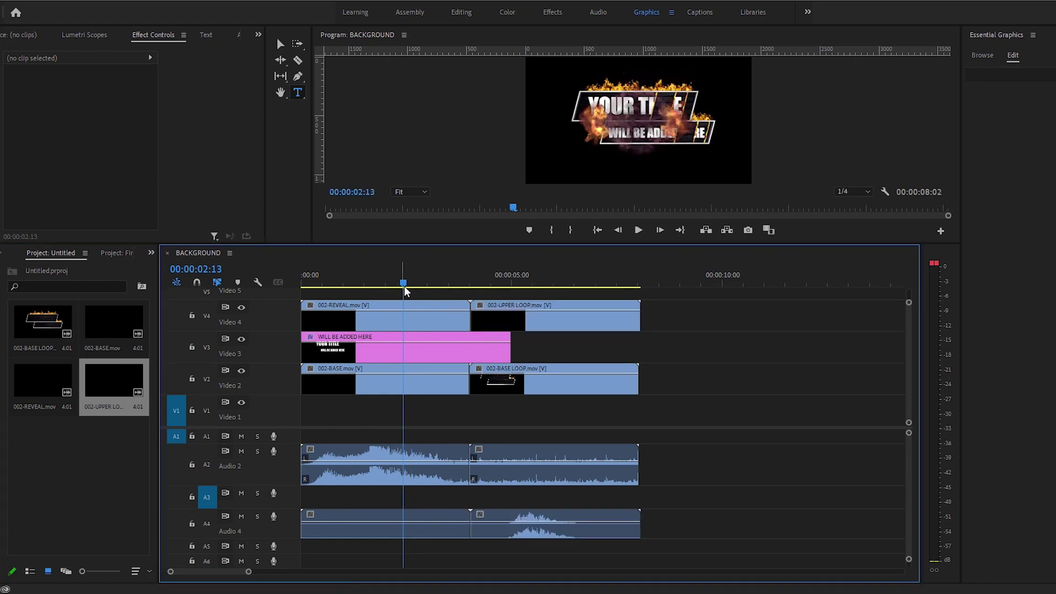
drag(405, 286, 363, 281)
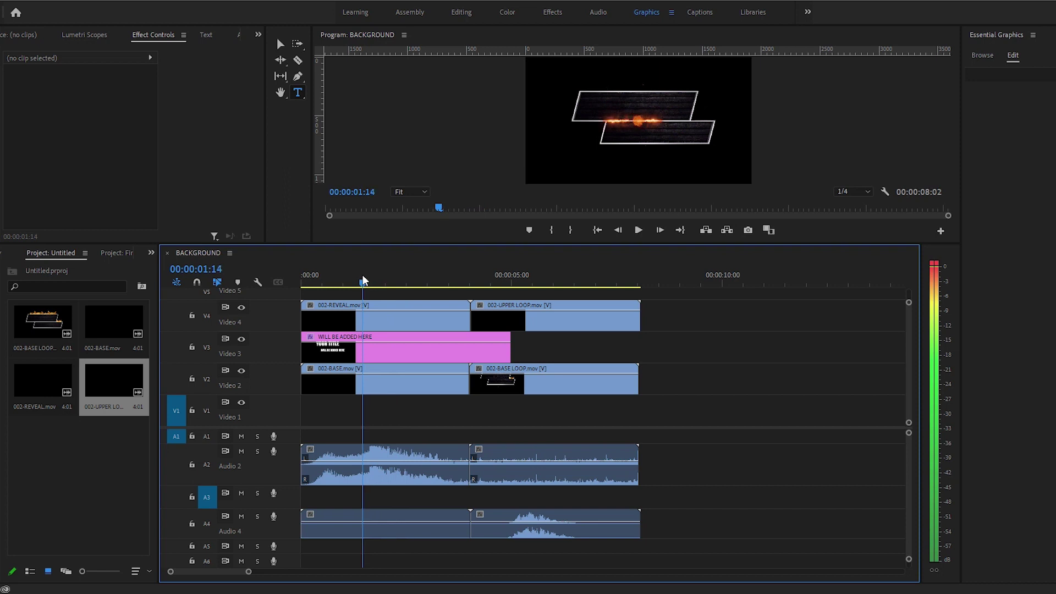
click(376, 354)
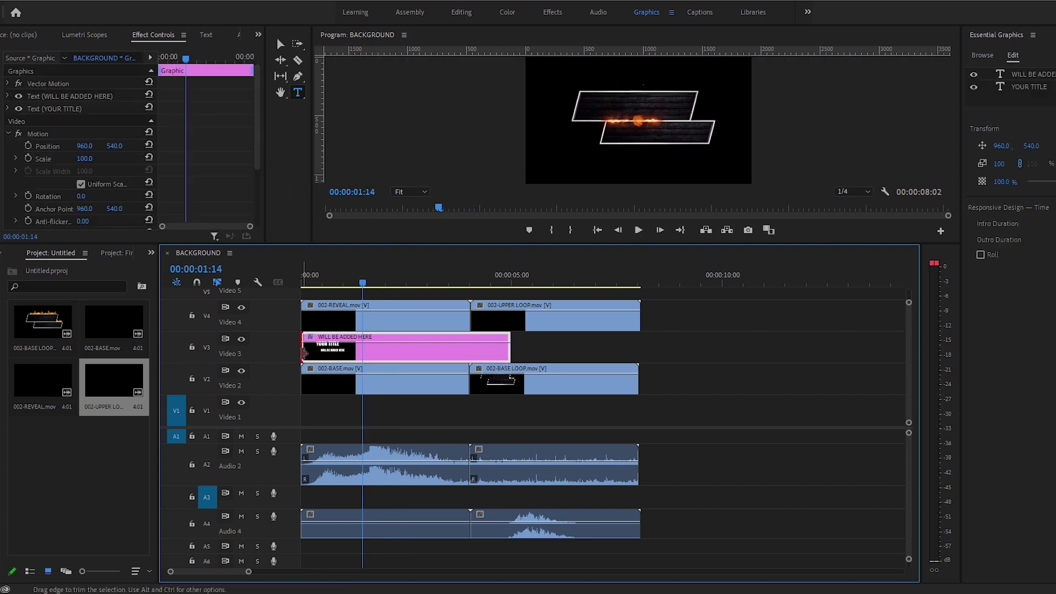
drag(304, 352, 363, 346)
drag(509, 347, 638, 345)
Enlarge the program preview and play the sequence from the start to review the fire title animation.
drag(419, 278, 280, 284)
drag(605, 244, 605, 383)
key(space)
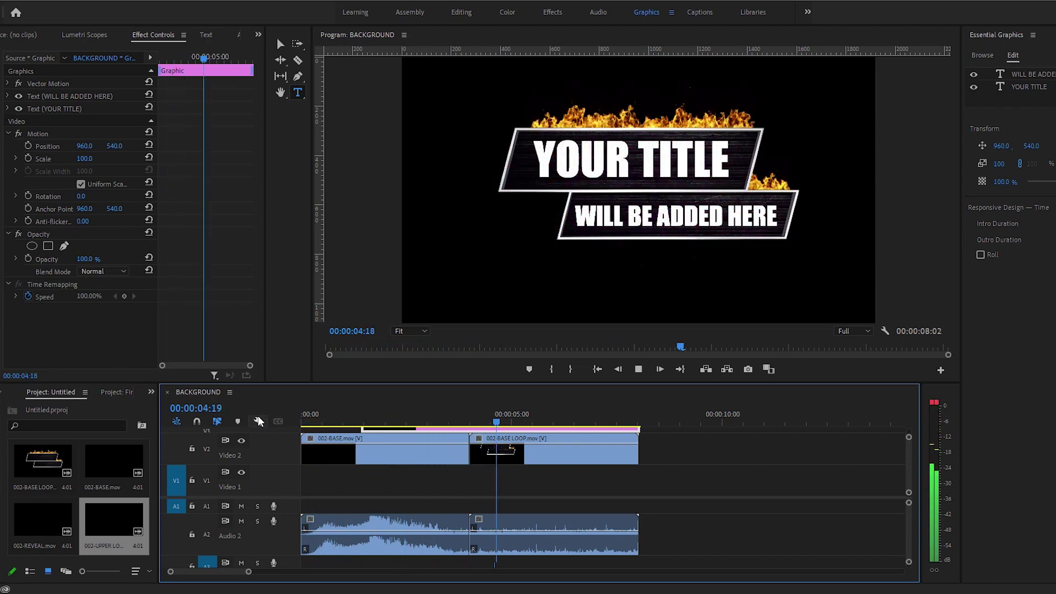
key(space)
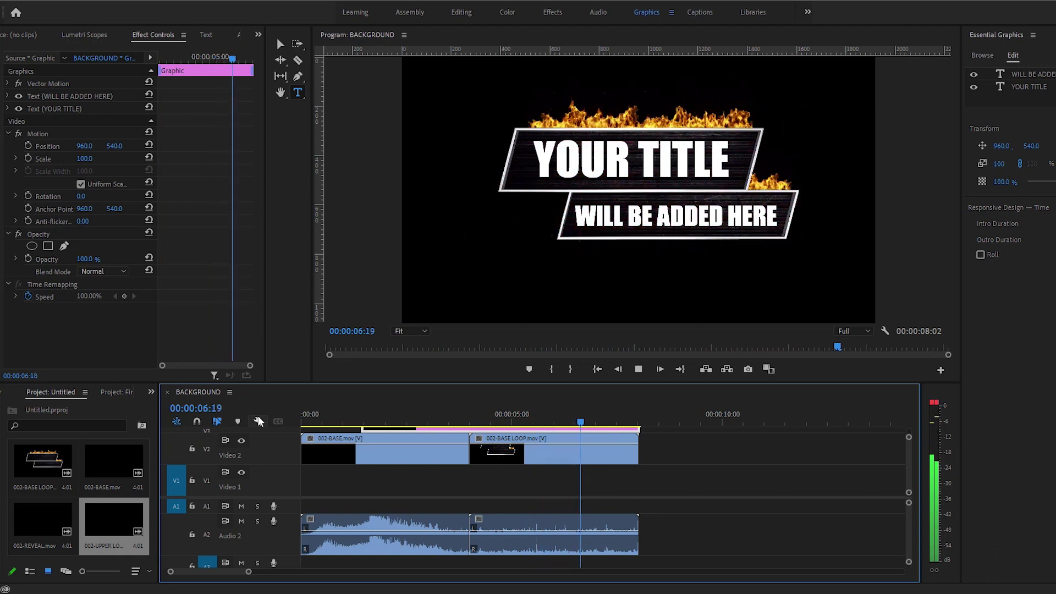